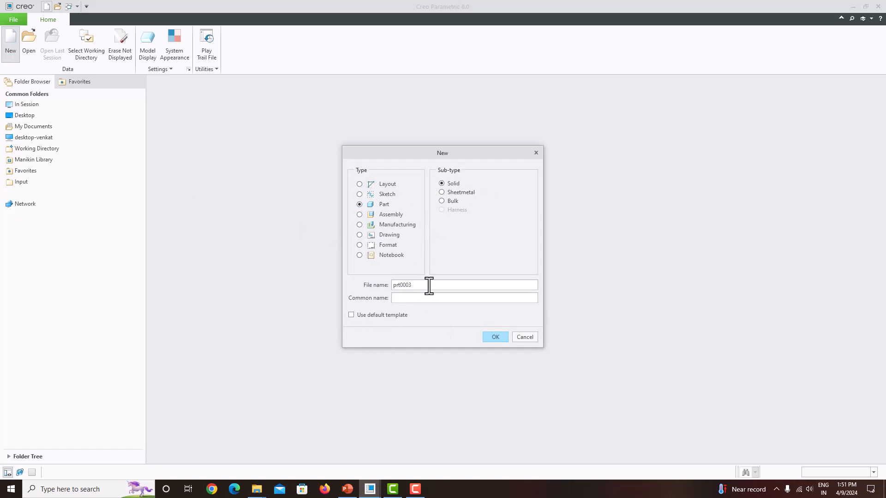
Step: Create a solid part from the mmns_part_solid_abs template and turn on the display of all datum features
left_click_drag(393, 285, 423, 285)
left_click(492, 339)
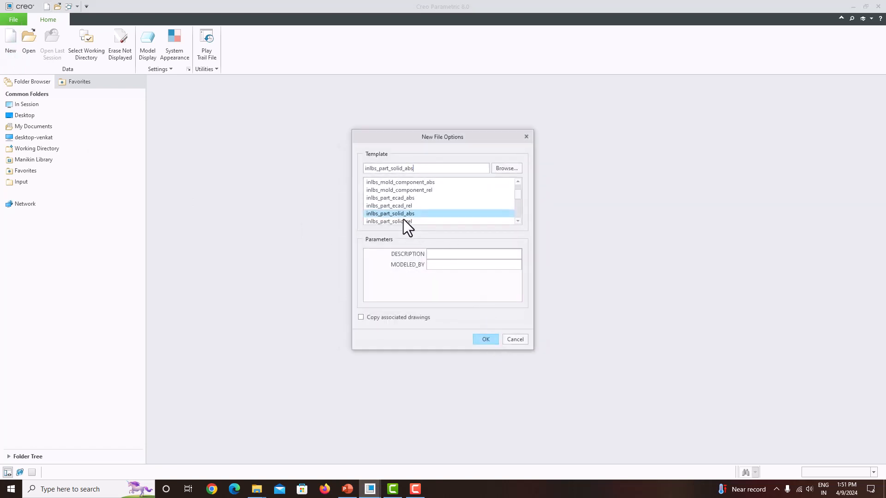
scroll(403, 219, "down", 1)
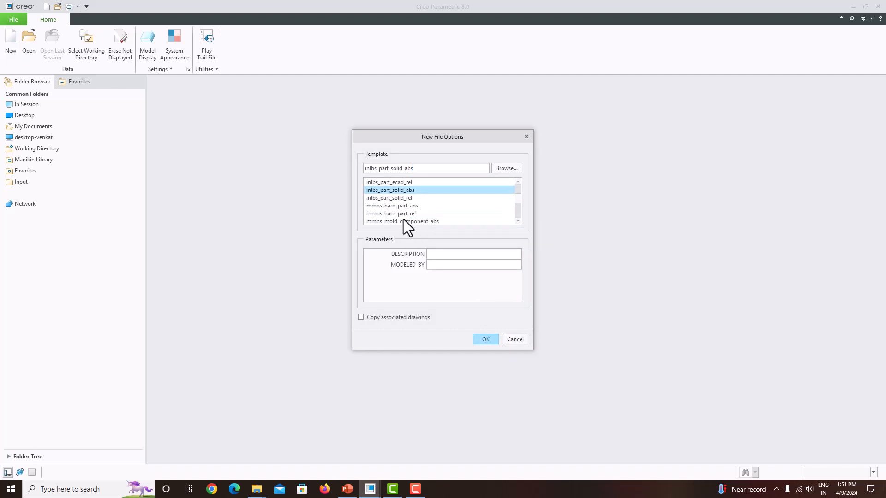
scroll(404, 220, "down", 1)
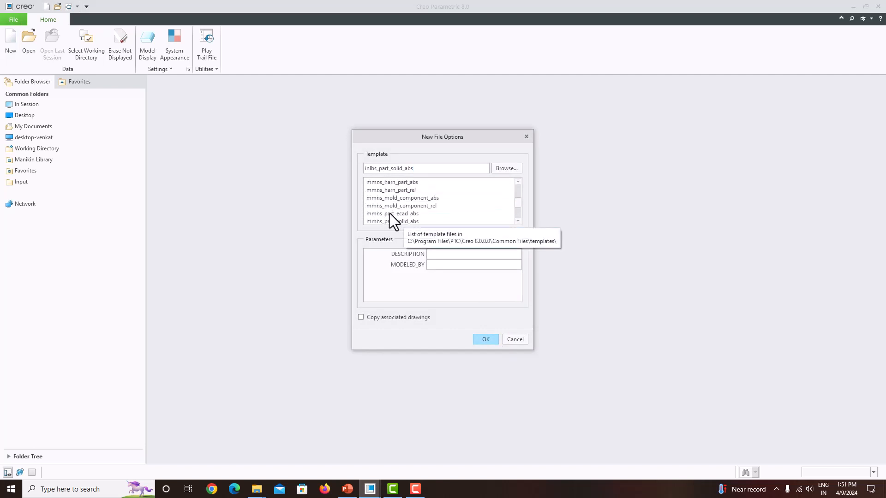
left_click(390, 222)
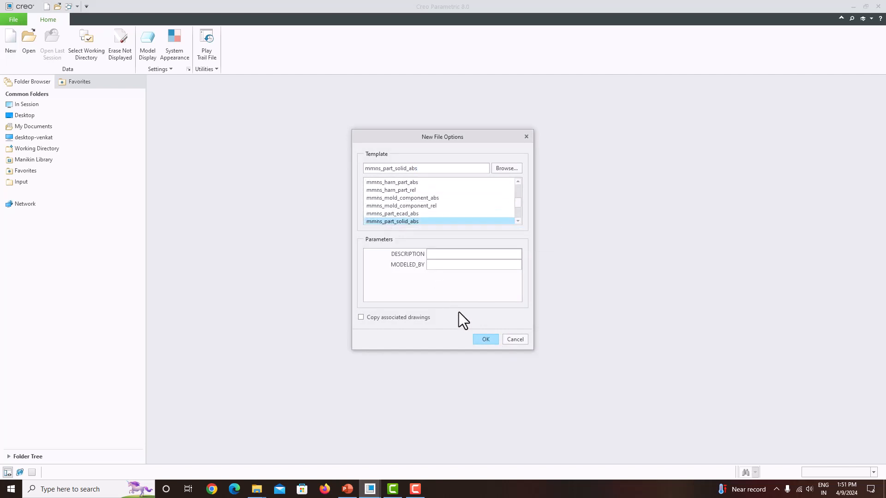
left_click(490, 342)
left_click(522, 87)
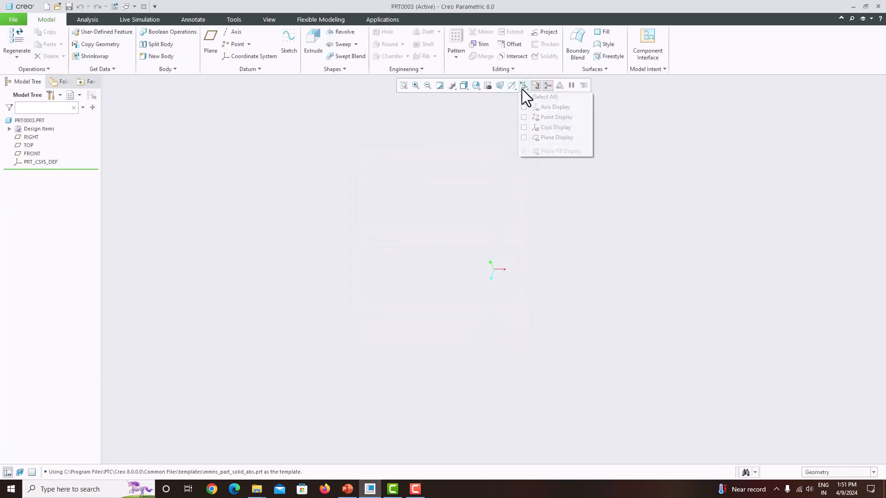
left_click(524, 96)
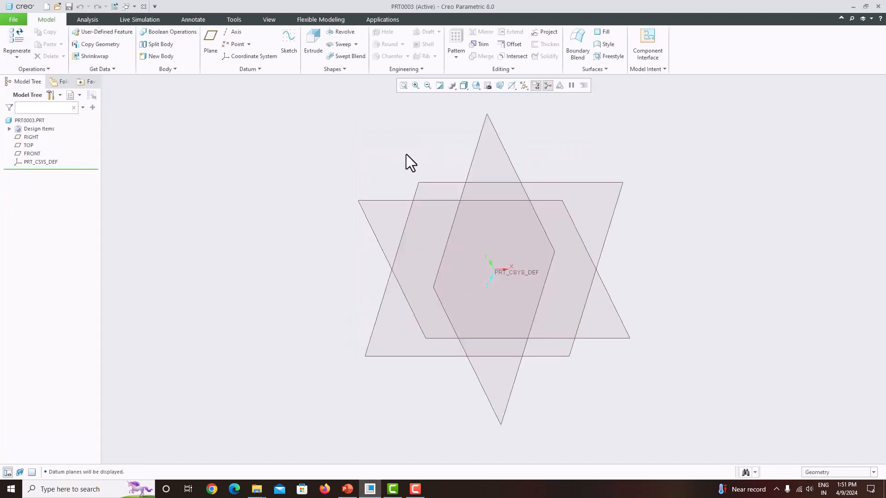
Step: Open the reference drawing image from the tutorial_57 folder and arrange the Creo window beside it, widened up to the image
key("super+Right")
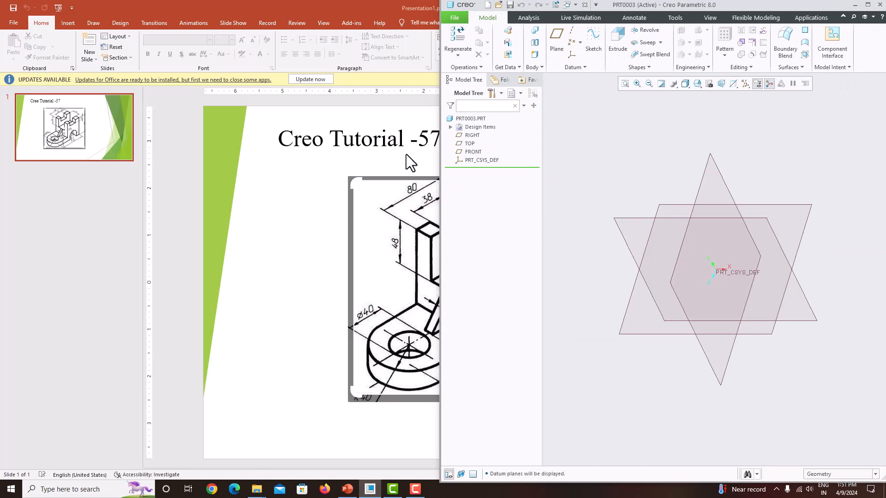
left_click(258, 490)
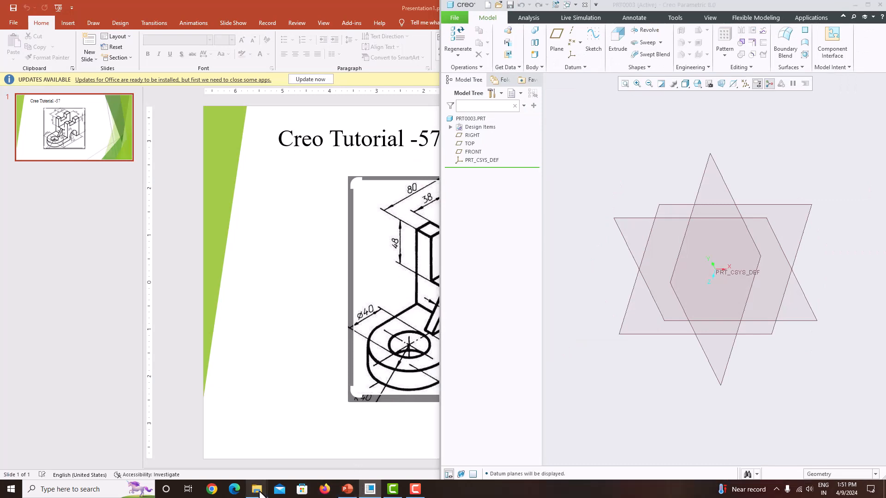
left_click(223, 442)
left_click(143, 99)
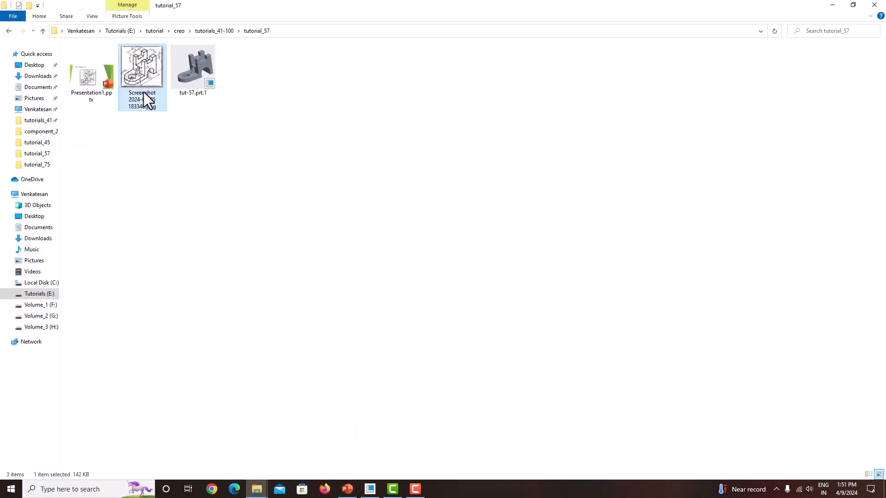
double_click(143, 95)
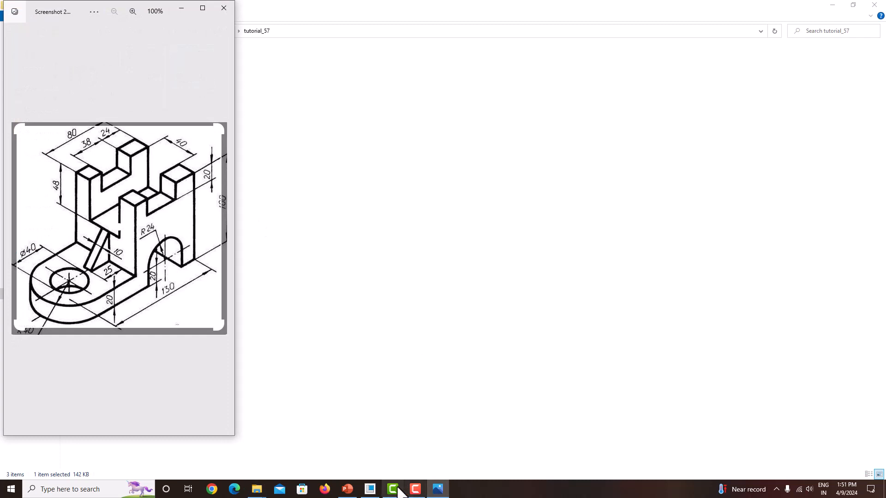
left_click(370, 490)
left_click_drag(440, 269, 232, 243)
left_click(183, 245)
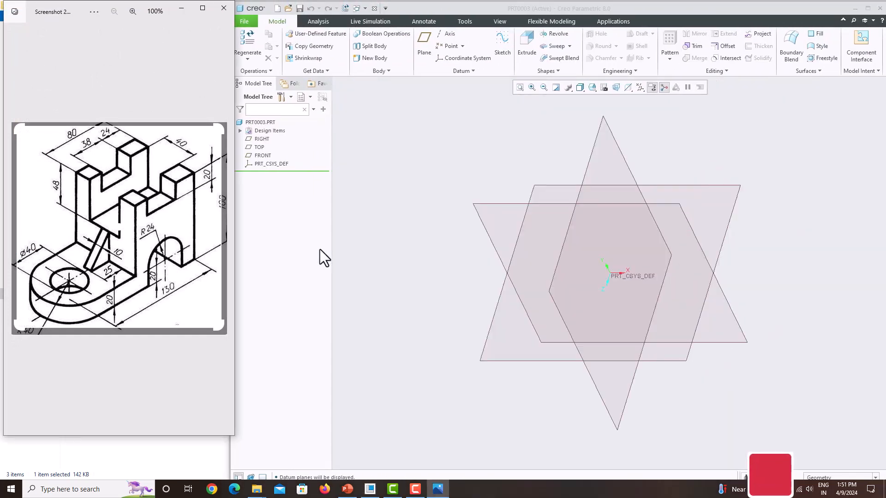
left_click(300, 250)
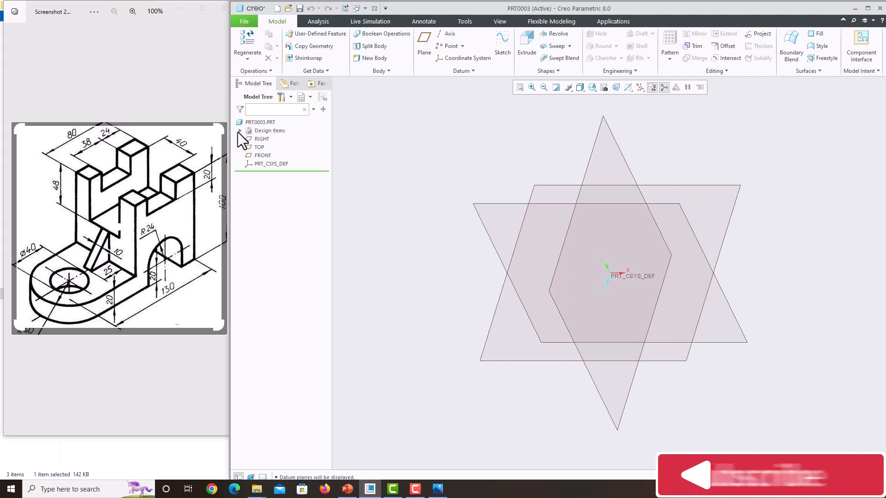
Step: Start a sketch on the RIGHT plane, view it face-on, and add a vertical centerline through the origin
left_click(262, 138)
left_click(503, 40)
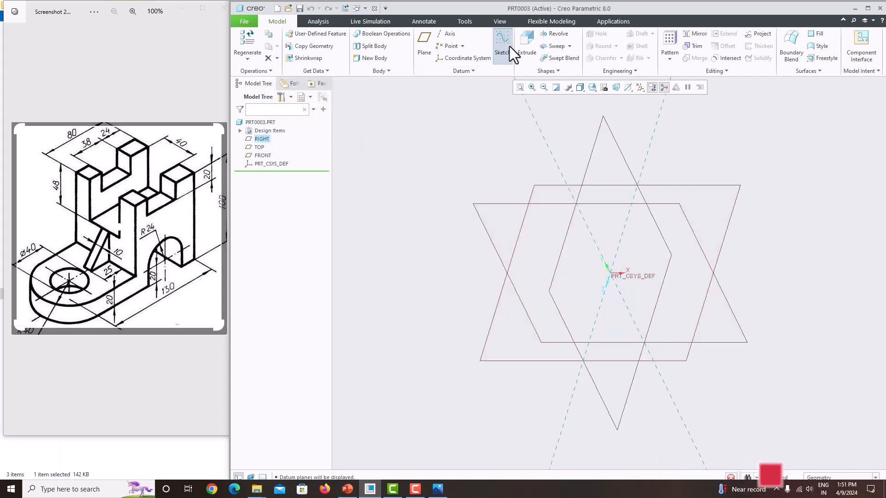
left_click(628, 88)
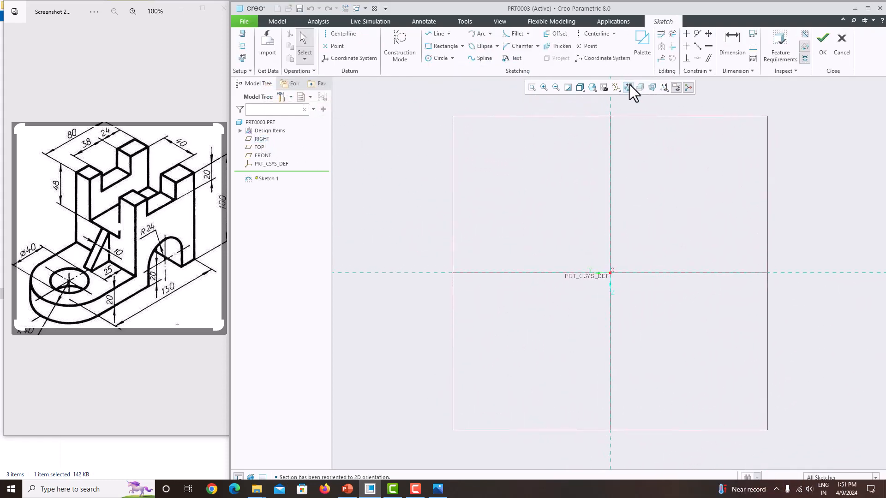
left_click(583, 35)
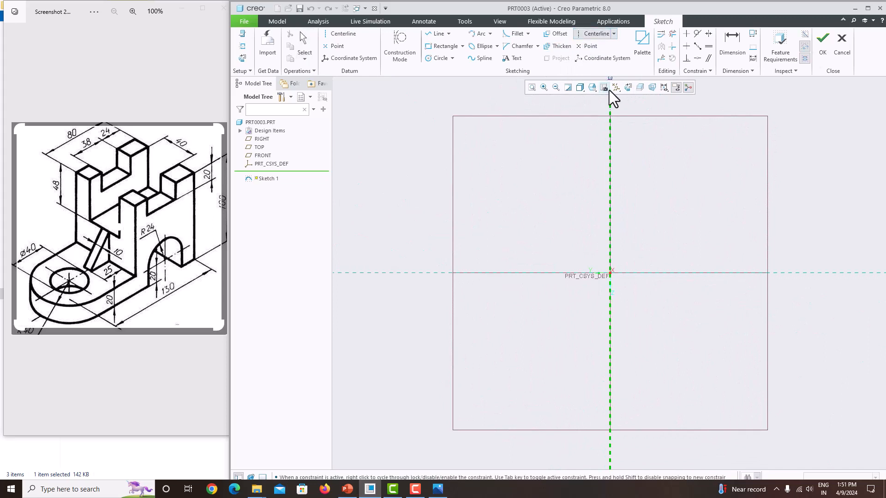
left_click(610, 124)
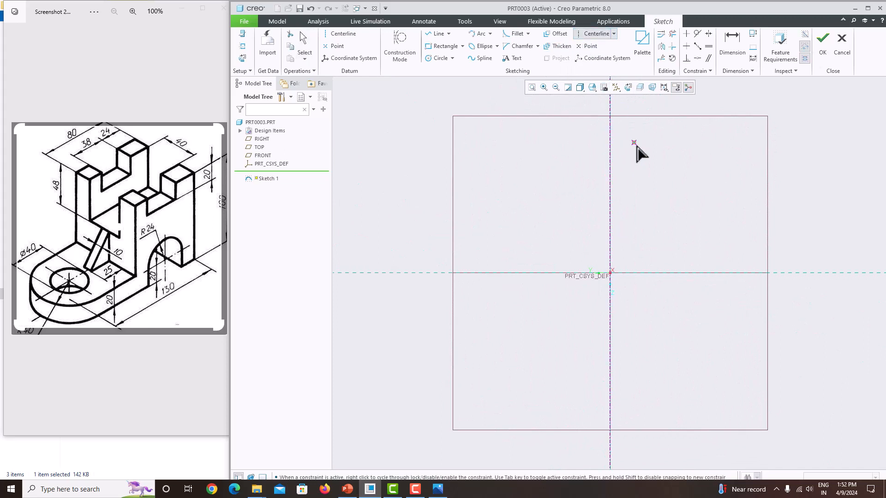
middle_click(655, 169)
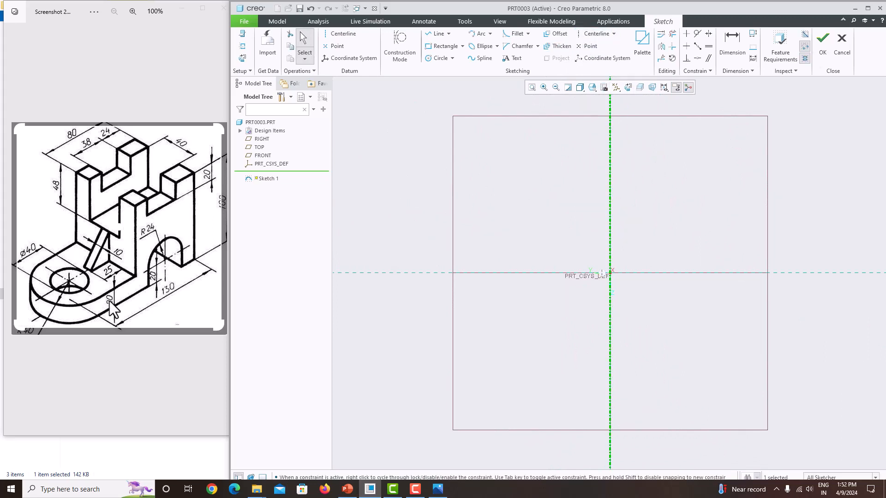
Step: Sketch a rectangle about 450 mm wide and 34 mm high, with its lower edge on the horizontal reference line and spanning the centerline
left_click(432, 47)
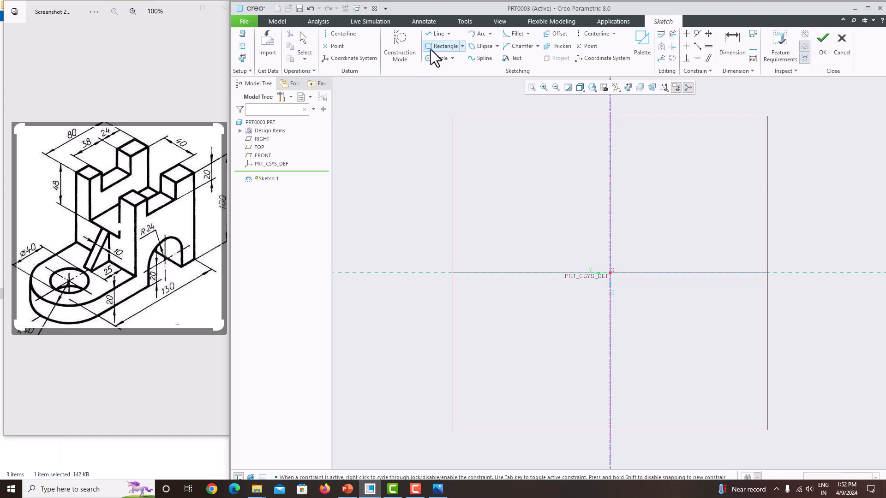
left_click(471, 252)
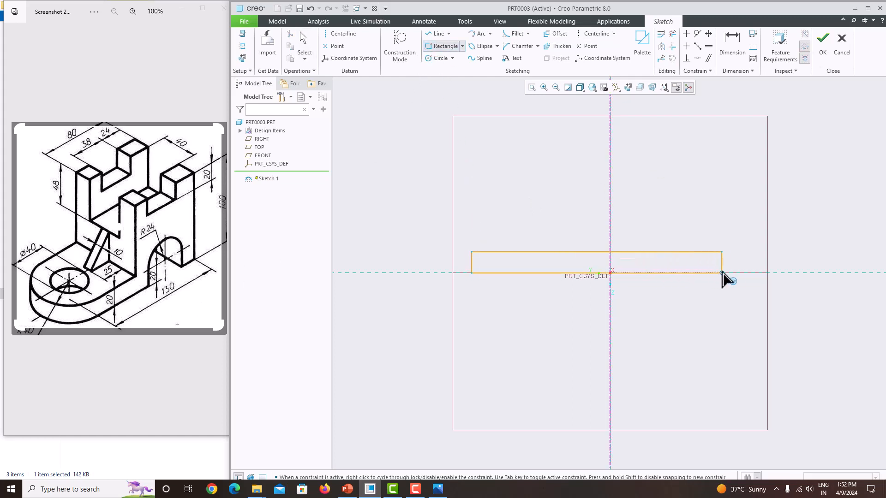
left_click(748, 273)
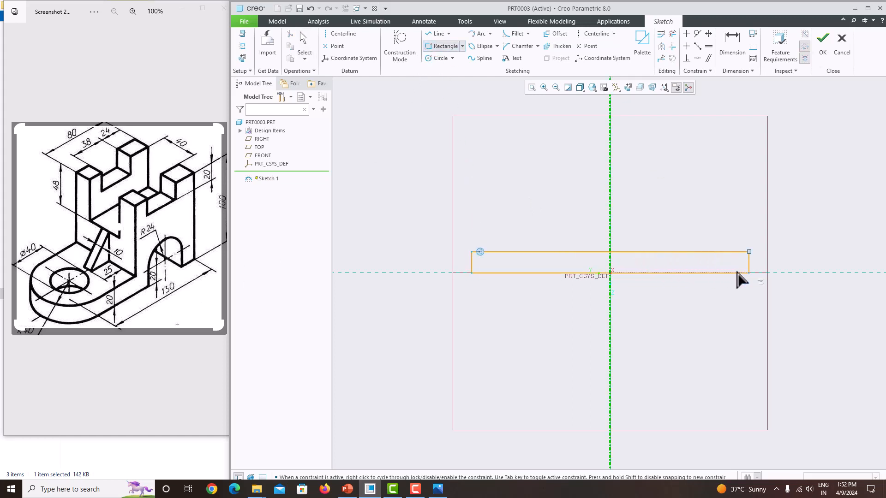
middle_click(724, 185)
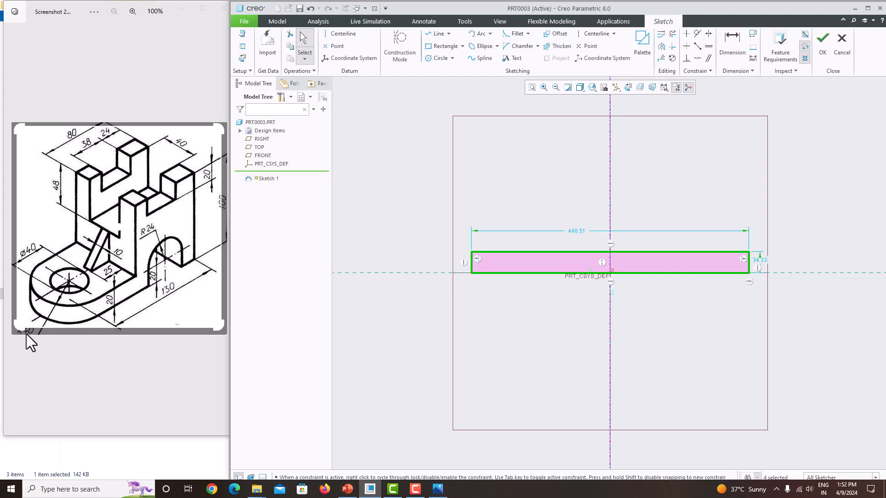
Step: Set the rectangle's width to 170 mm and its height to 20 mm
double_click(575, 230)
type("170")
key("Return")
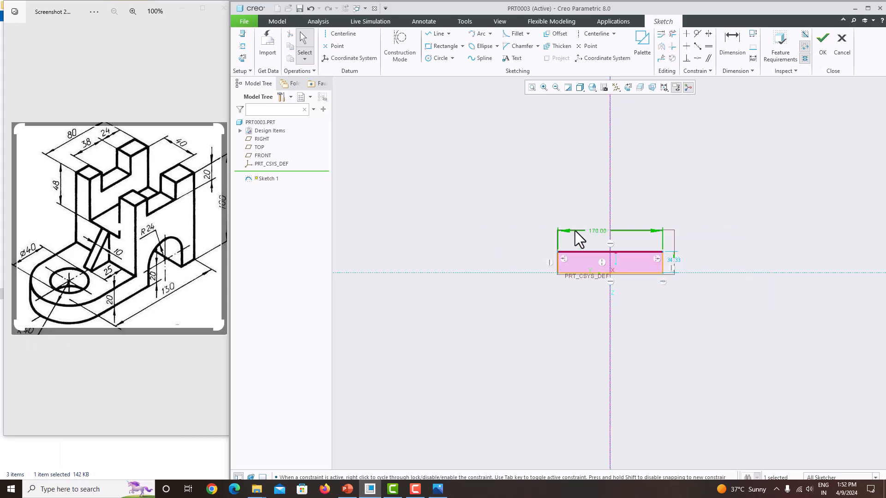
double_click(675, 259)
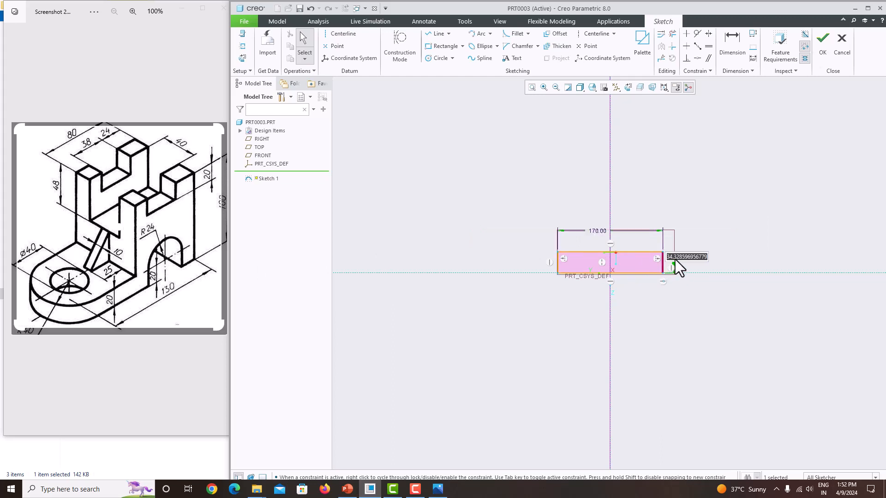
type("20")
key("Return")
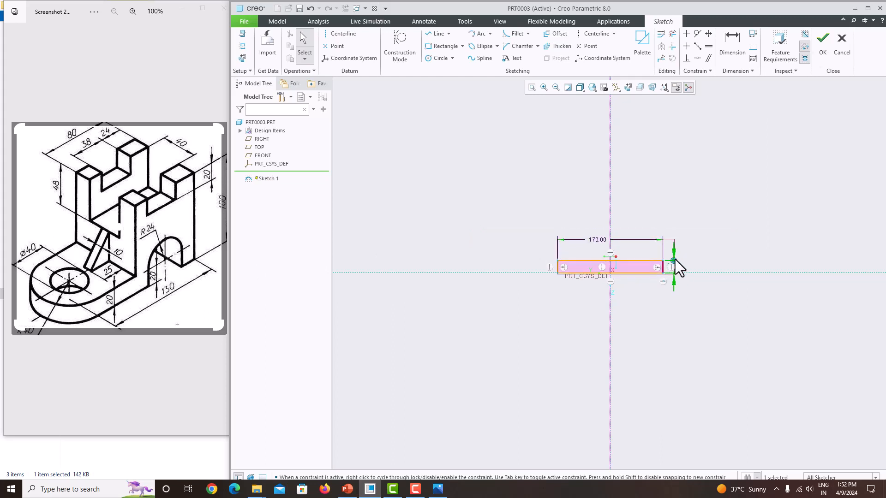
Step: Sketch a second rectangle about 66 by 58 mm on the base rectangle's upper edge, flush with its right end
left_click(530, 88)
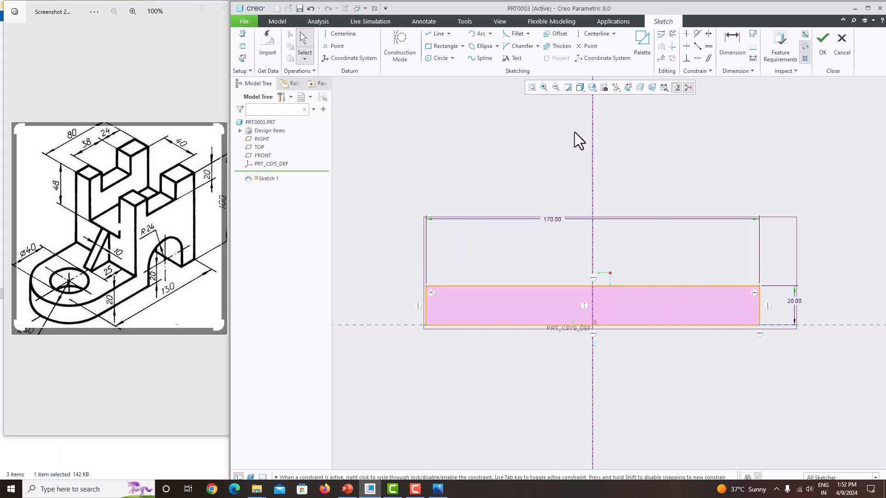
left_click(441, 46)
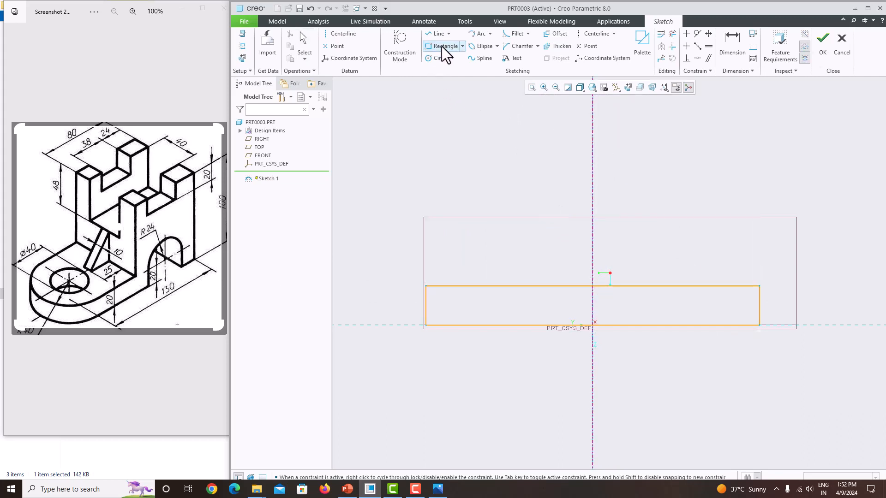
left_click(629, 173)
left_click(759, 295)
middle_click(797, 204)
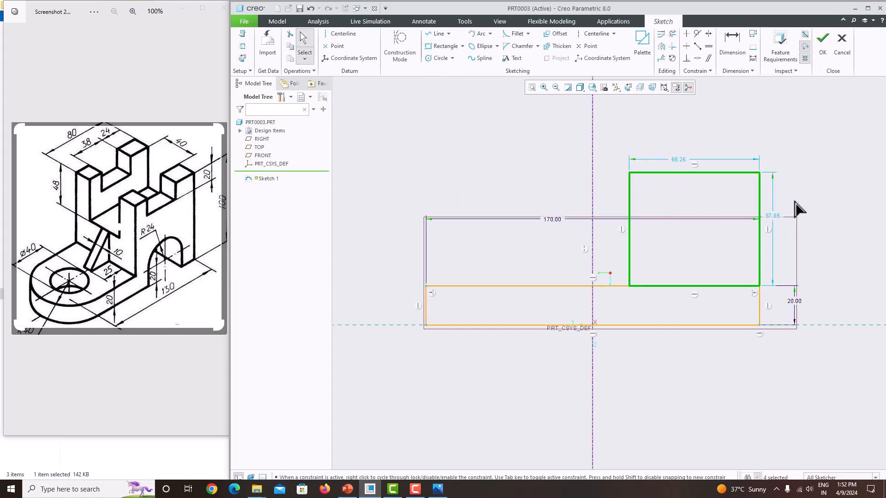
Step: Trim away the shared edge between the two rectangles to form one L-shaped profile
left_click(672, 34)
mouse_move(706, 268)
left_mouse_down()
mouse_move(695, 298)
mouse_move(705, 279)
left_mouse_up()
middle_click(702, 287)
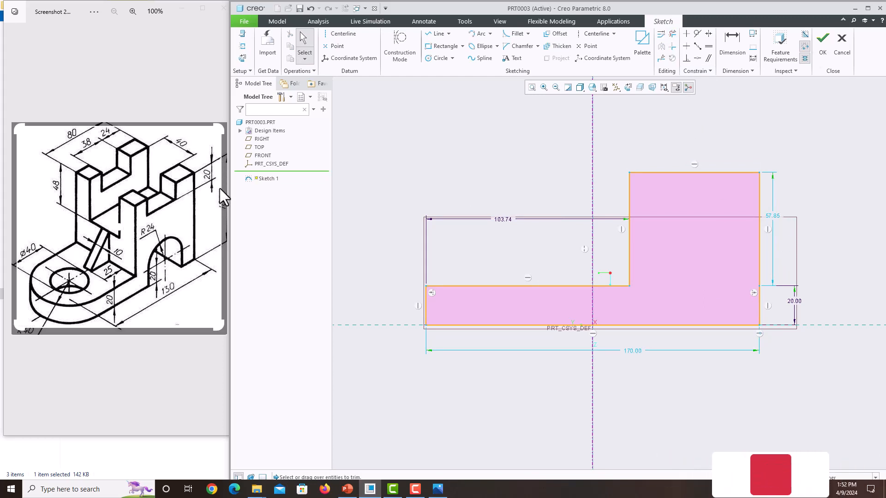
Step: Dimension the L-shaped profile with an overall height of 100 mm and an upper block width of 80 mm
left_click(727, 45)
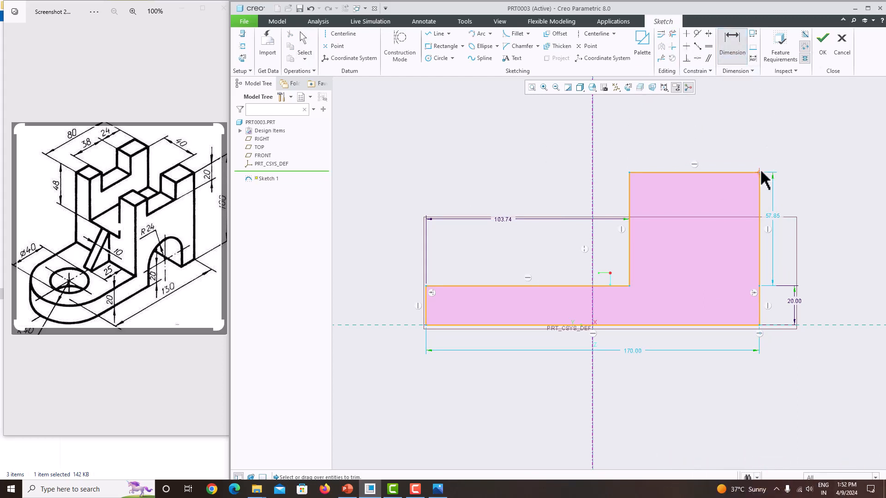
left_click(764, 327)
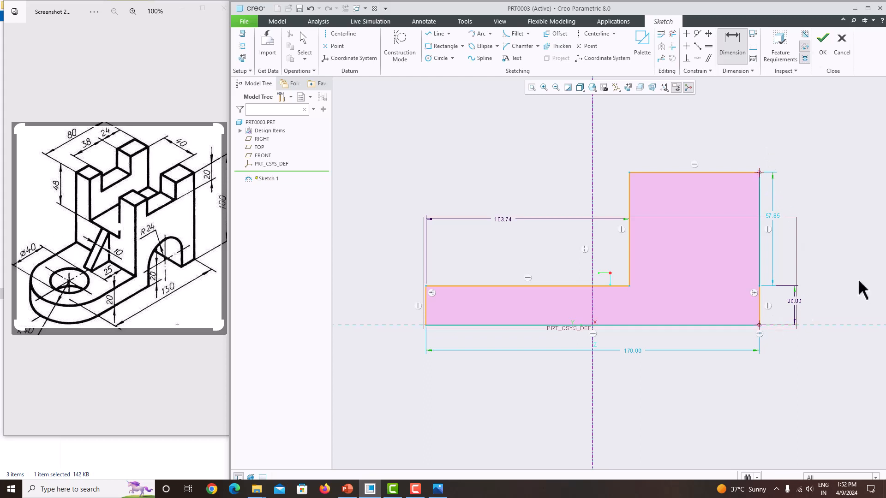
middle_click(855, 277)
key("Return")
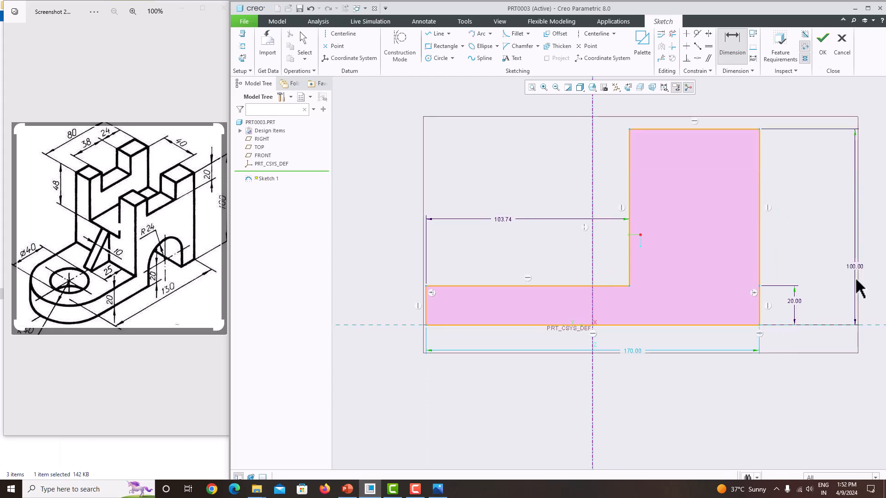
left_click(661, 129)
middle_click(669, 112)
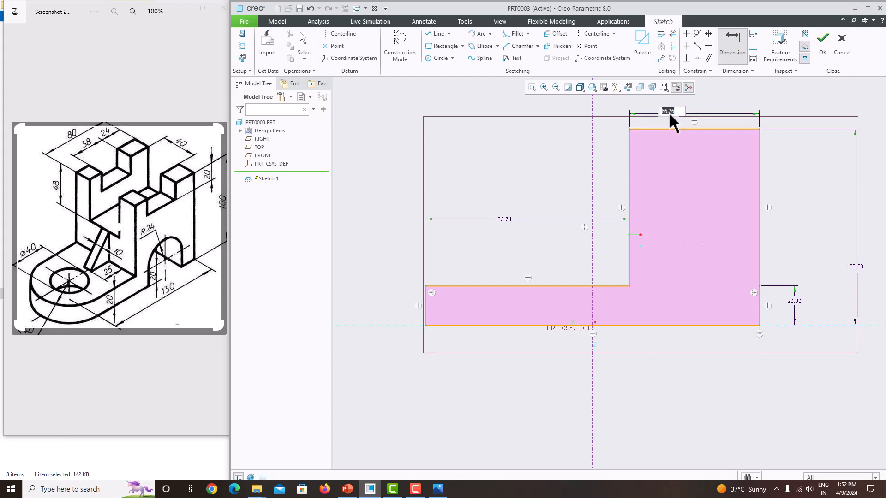
type("80")
key("Return")
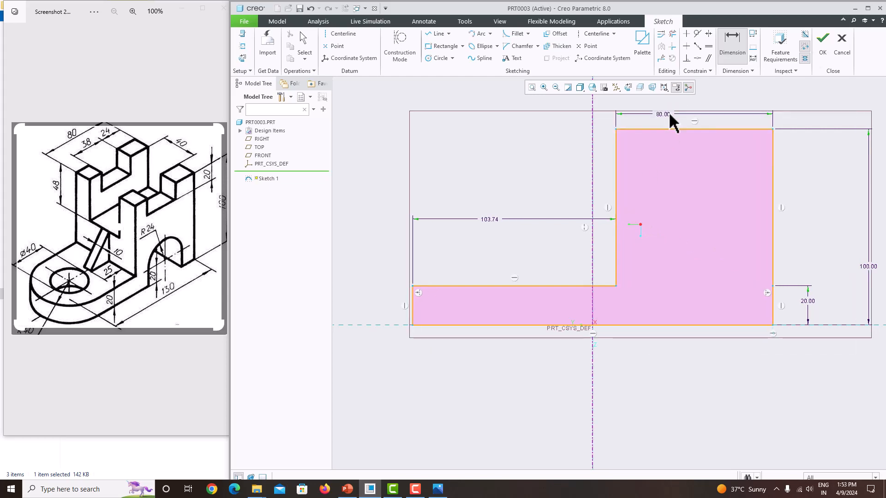
Step: Dimension the profile's bottom edge at 170 mm, deleting the conflicting upper-ledge dimension, and finish the sketch
left_click(730, 52)
left_click(569, 325)
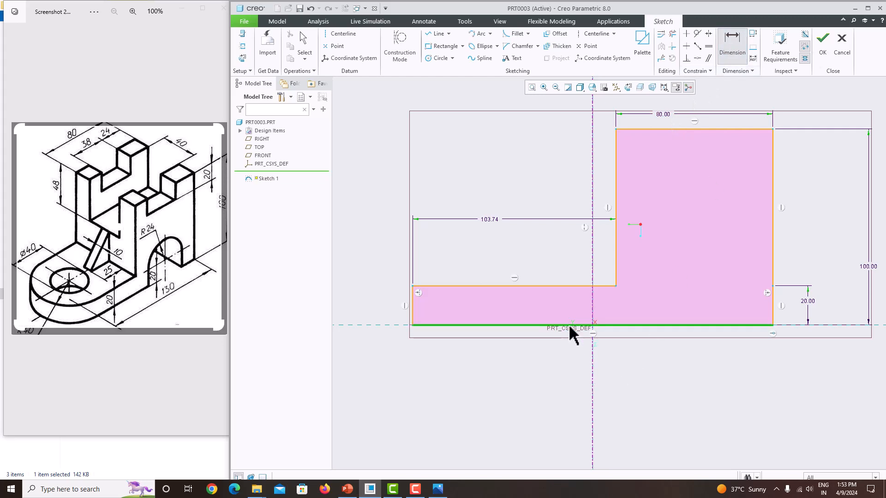
middle_click(571, 371)
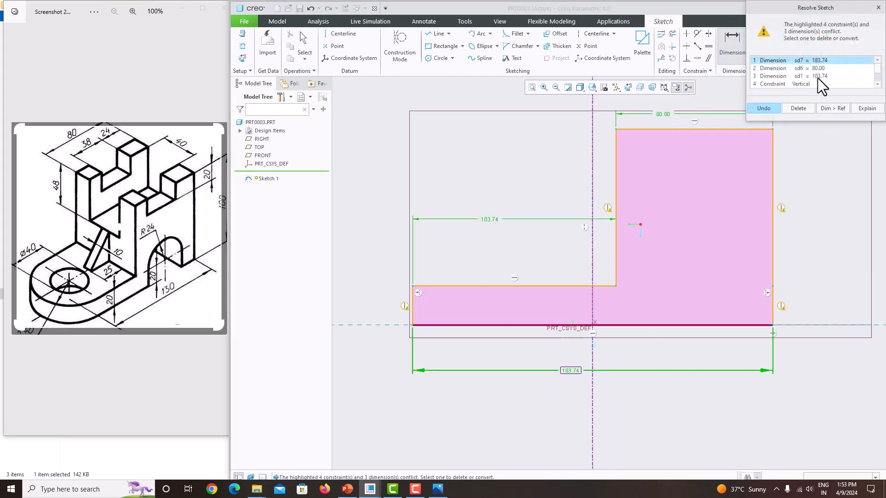
left_click(818, 77)
left_click(805, 106)
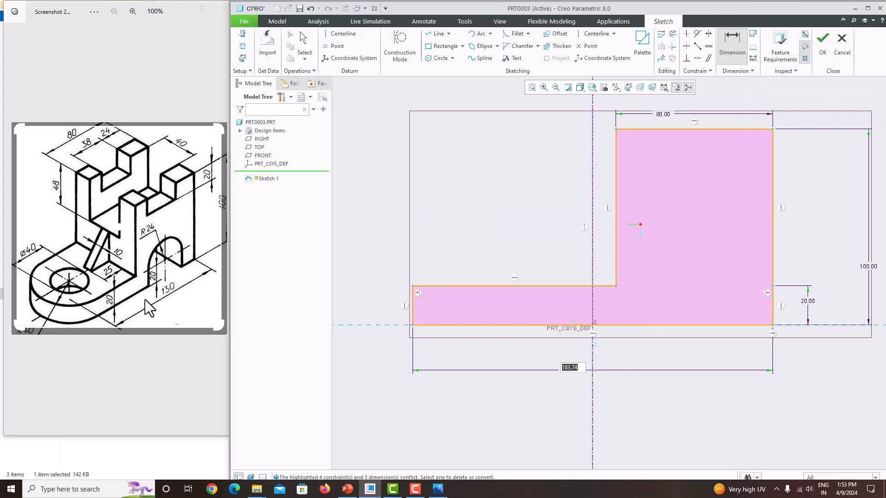
type("170")
key("Return")
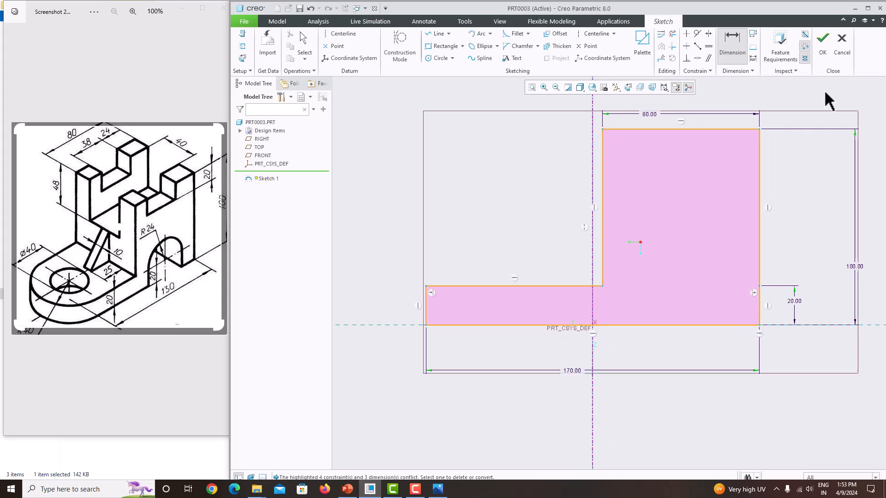
left_click(823, 54)
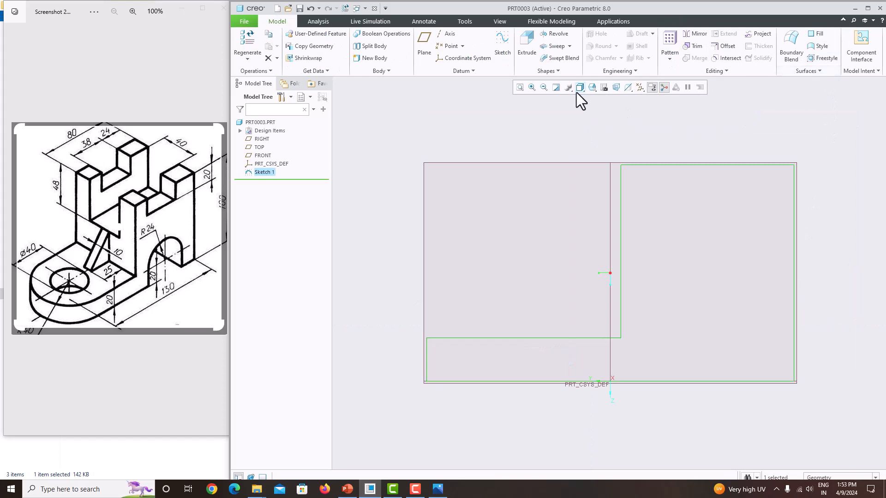
Step: Extrude the L-shaped profile symmetrically about its sketch plane to a total depth of 80 mm
left_click(527, 46)
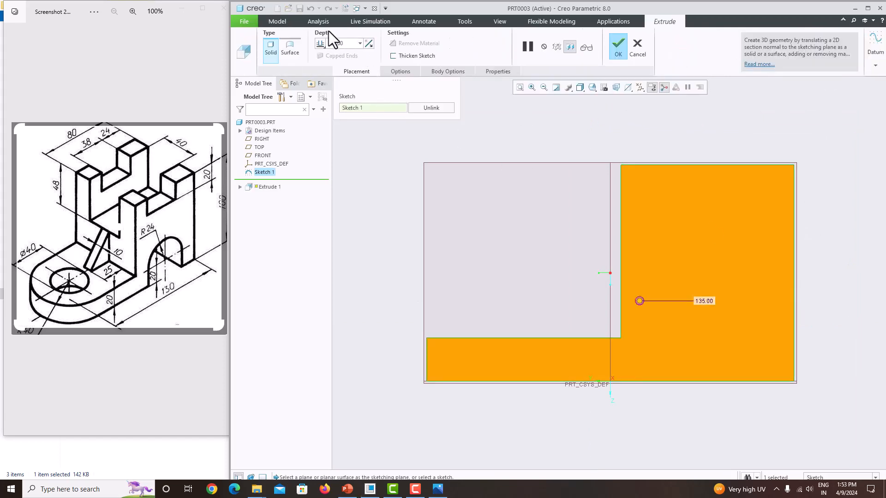
key("ctrl+d")
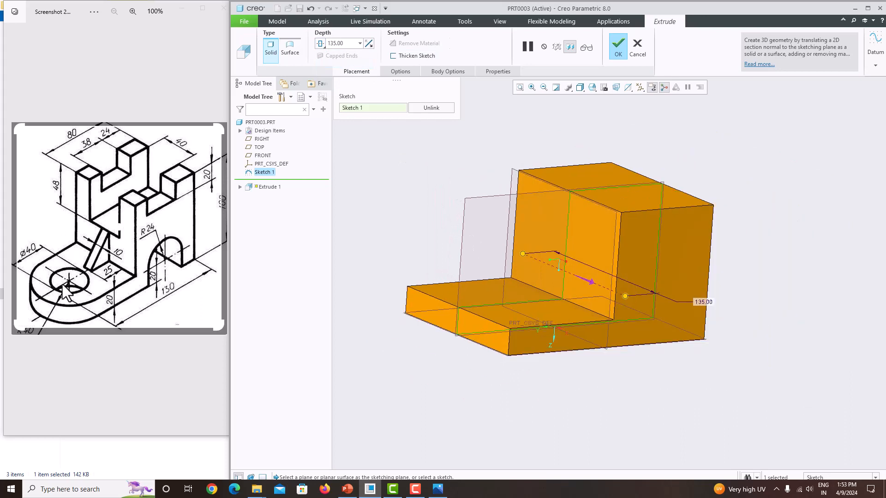
double_click(342, 44)
type("80")
key("Return")
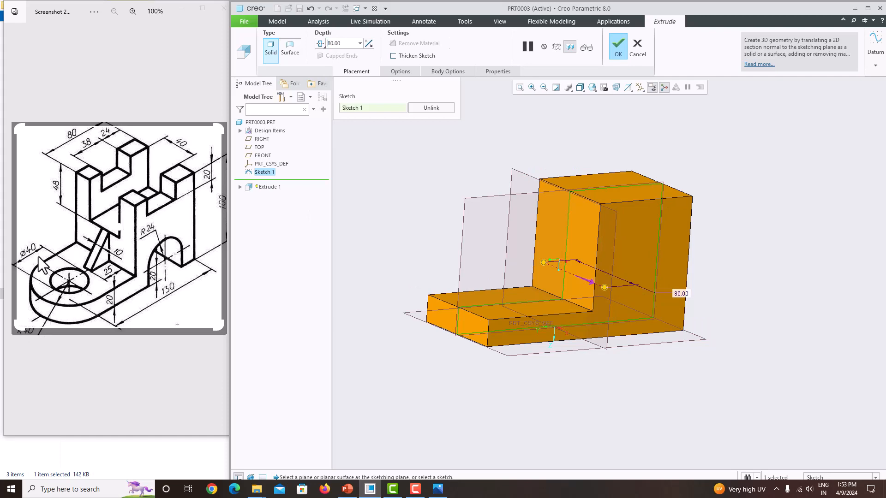
middle_click(699, 157)
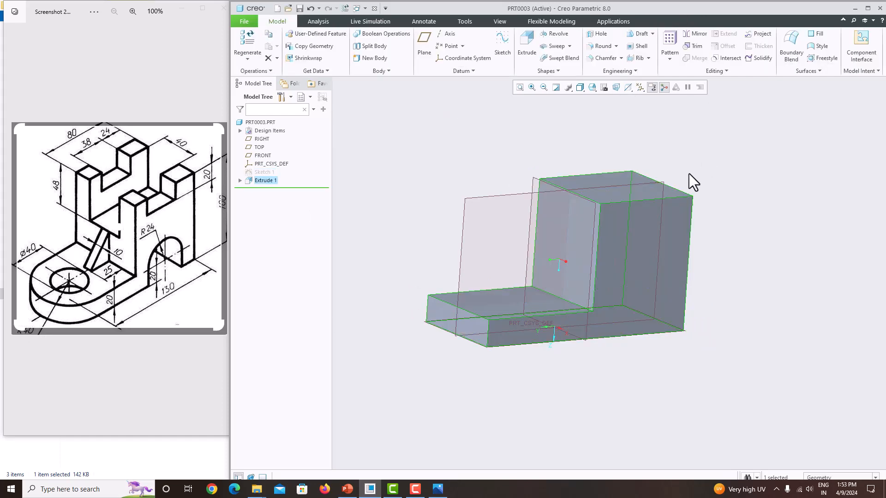
Step: Open a sketch on the RIGHT plane, referencing the tall block's inner vertical face and the low base's upper face
mouse_move(691, 182)
middle_mouse_down()
mouse_move(672, 192)
mouse_move(664, 186)
mouse_move(682, 183)
middle_mouse_up()
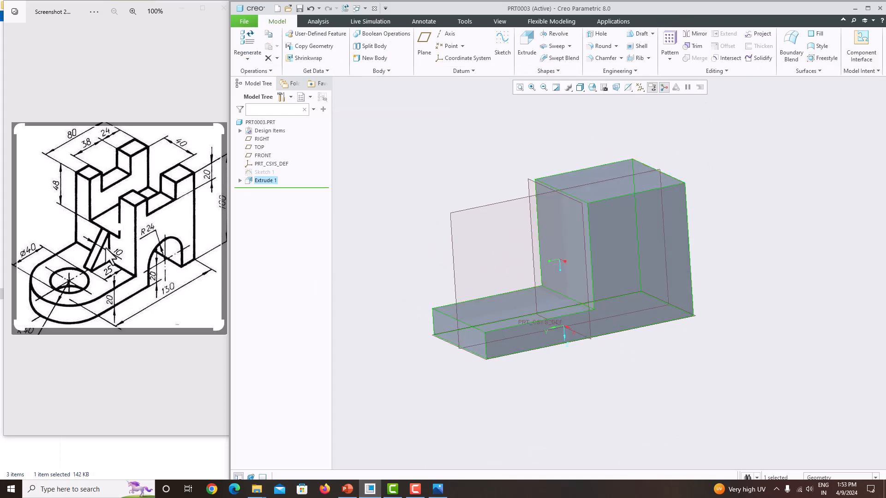
left_click(547, 190)
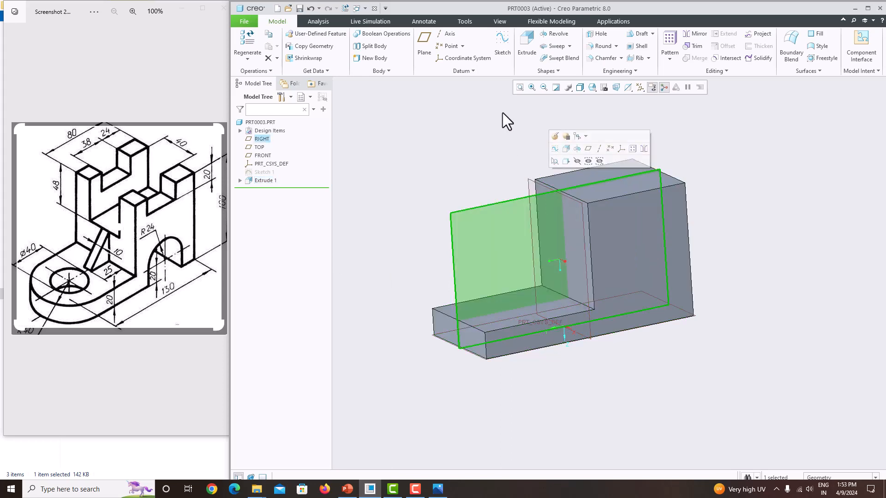
left_click(501, 48)
left_click(627, 87)
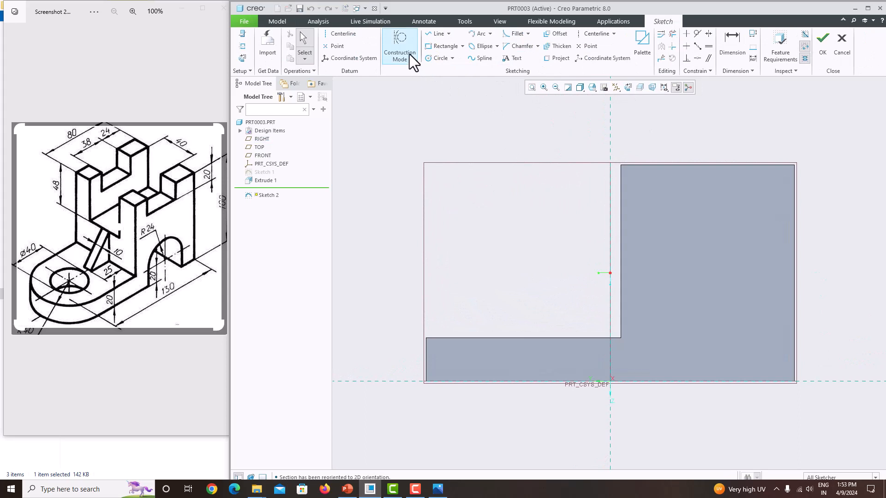
left_click(244, 48)
left_click(621, 196)
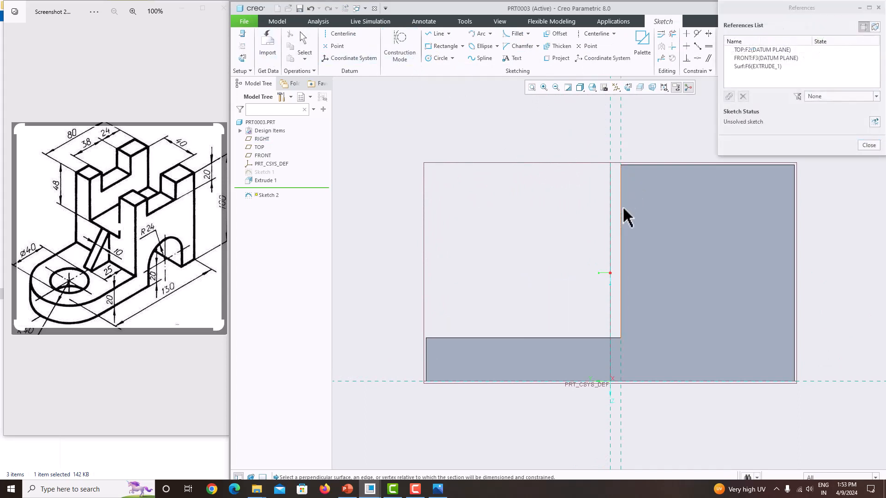
left_click(589, 340)
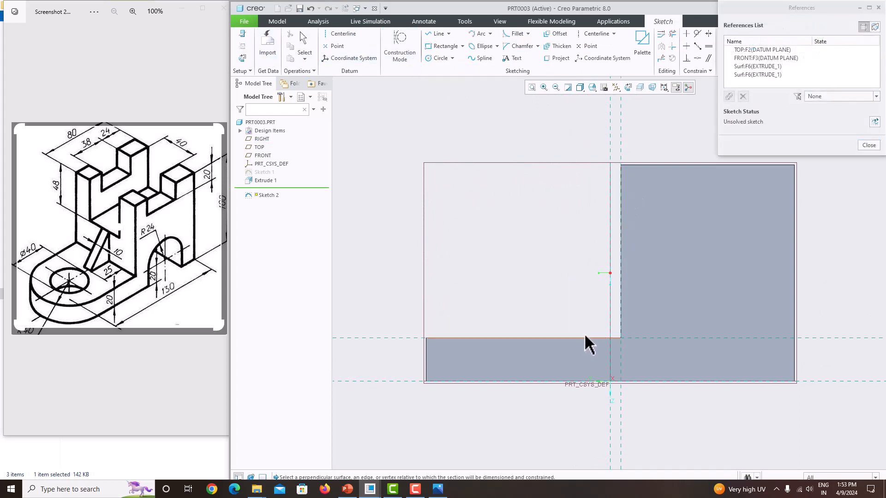
left_click(869, 146)
Step: Sketch a slanted line from the block's vertical face to the base's upper face, its foot about 25 mm from the FRONT plane
left_click(440, 34)
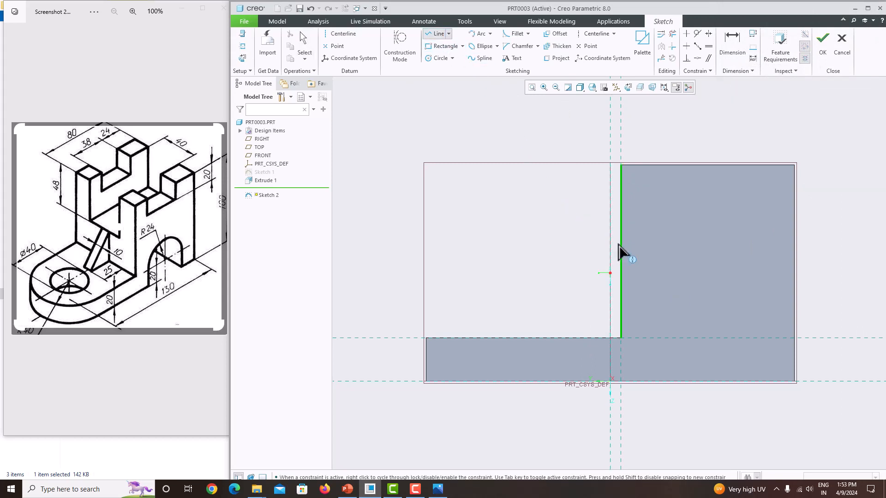
left_click(622, 269)
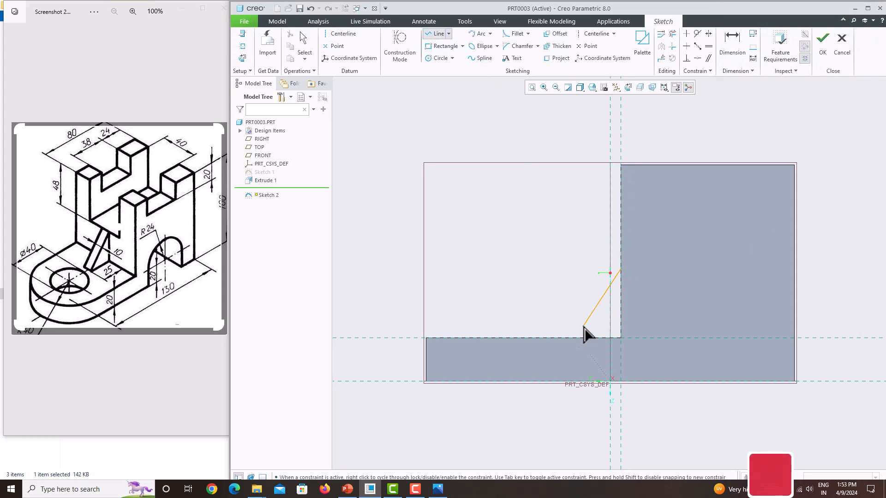
left_click(557, 338)
middle_click(533, 270)
middle_click(530, 267)
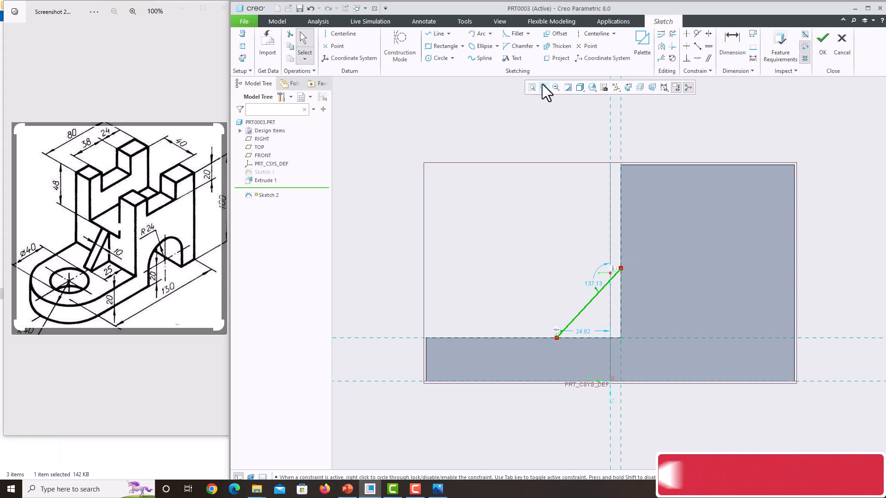
Step: Set the distance from the slanted line's lower end to the FRONT plane to 25 mm
left_click(732, 42)
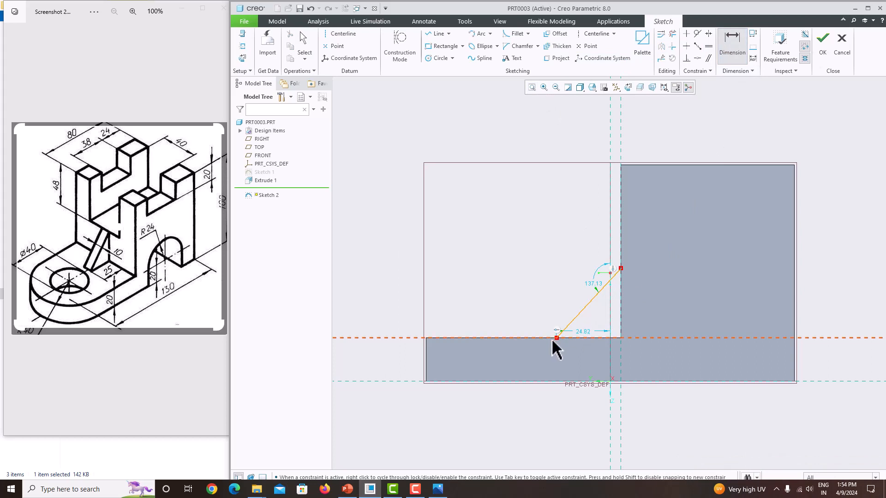
middle_click(572, 344)
double_click(586, 332)
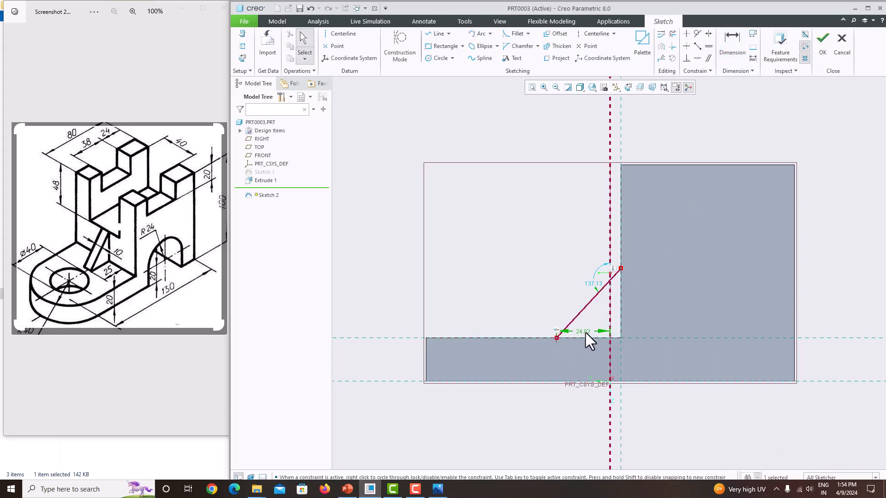
type("25")
key("Return")
Step: Dimension the slanted line's upper end 48 mm below the block's top edge and finish the sketch
left_click(721, 51)
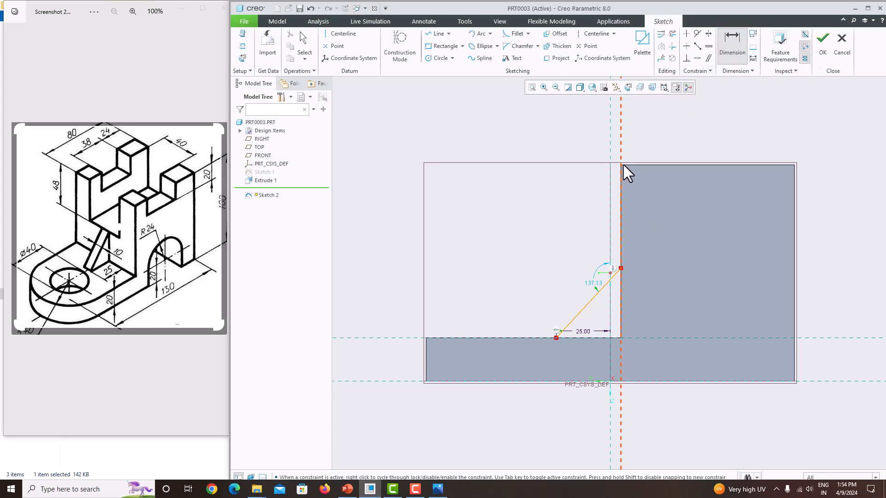
left_click(622, 268)
middle_click(660, 224)
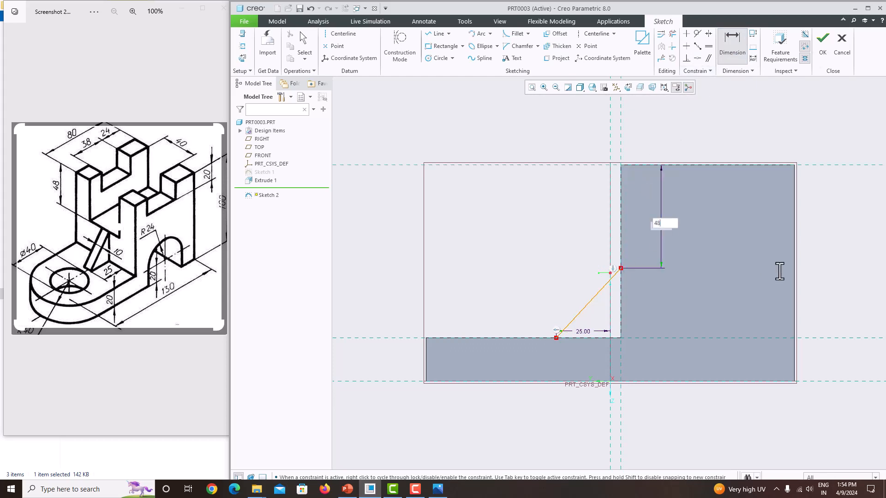
key("Return")
left_click(823, 59)
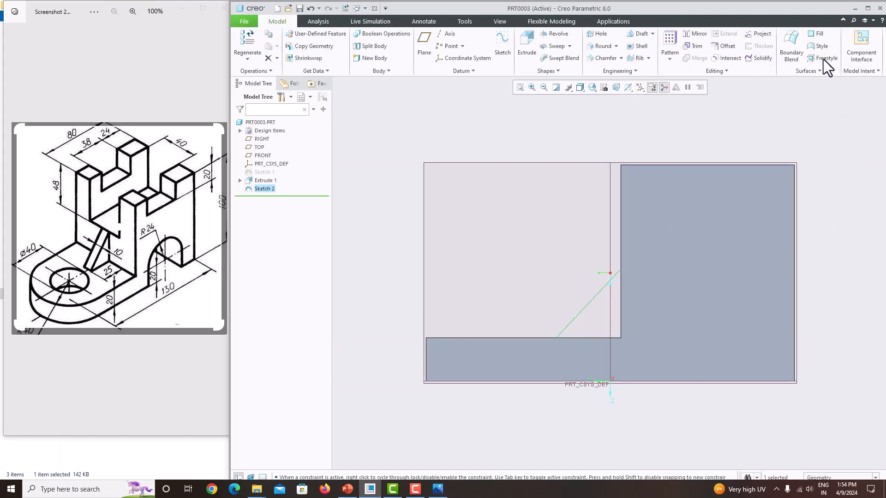
Step: Create a 10 mm wide profile rib from the slanted line between the base and the tall block
left_click(649, 57)
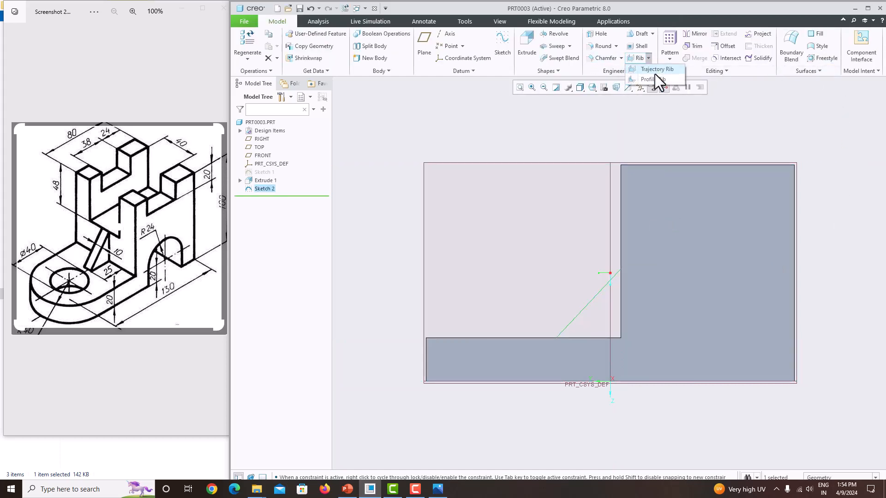
left_click(654, 77)
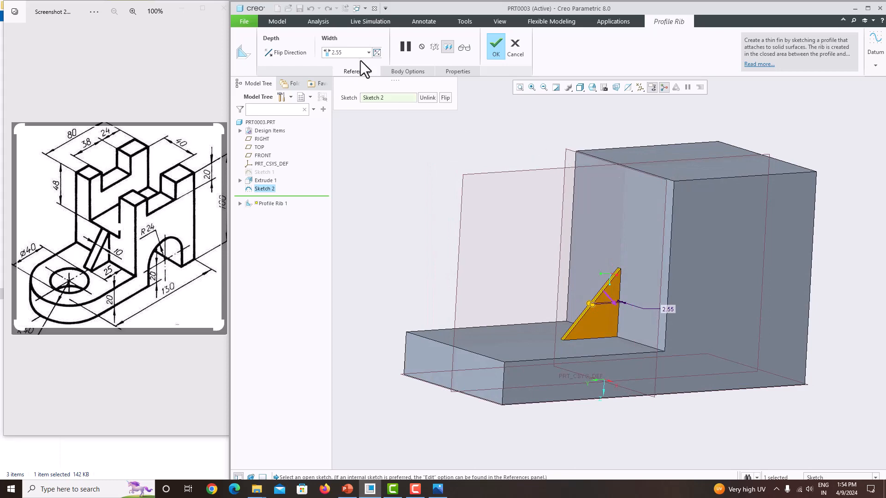
double_click(354, 53)
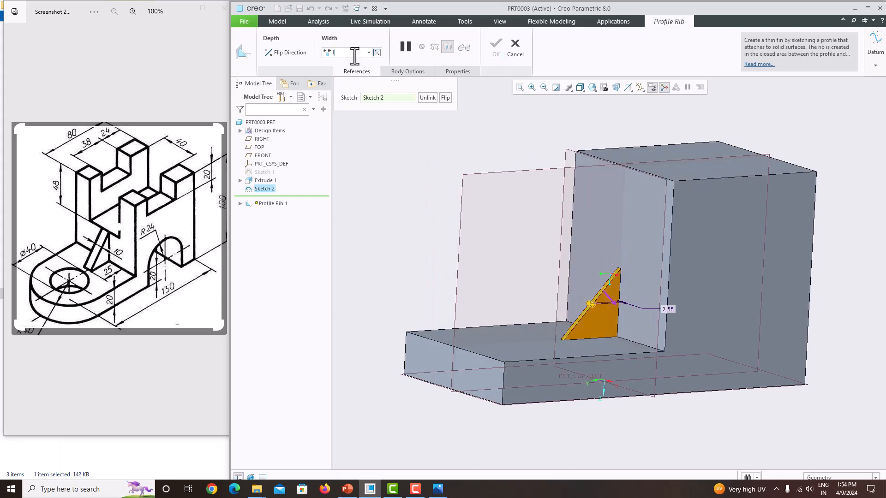
type("10")
key("Return")
middle_click(500, 125)
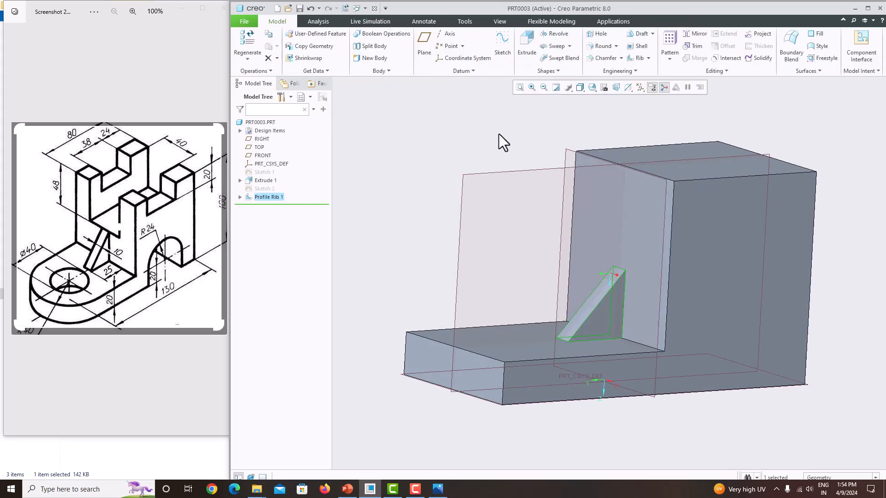
Step: Open another sketch on the RIGHT plane, referencing both vertical side faces of the tall block
middle_click_drag(500, 138, 535, 196)
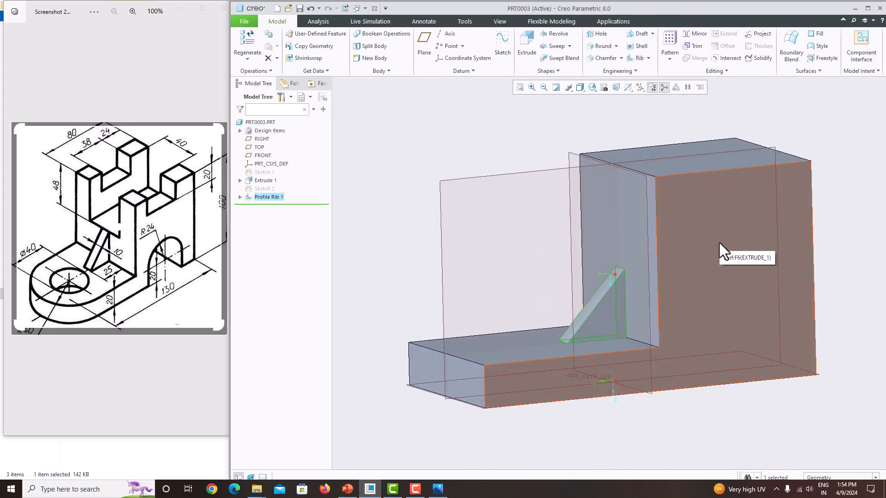
left_click(534, 176)
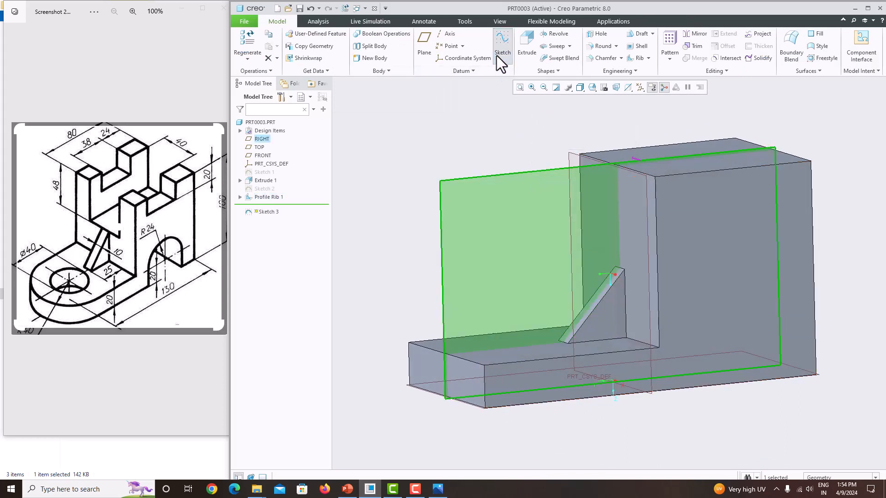
left_click(498, 51)
left_click(628, 87)
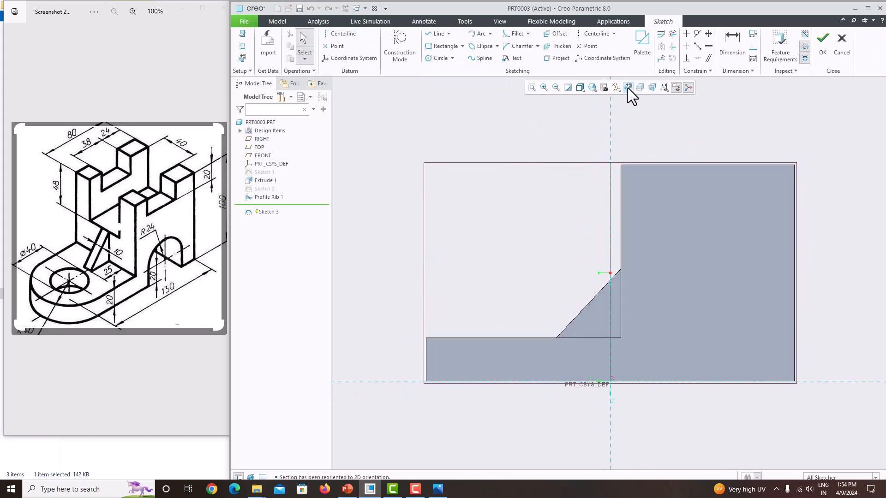
left_click(244, 46)
left_click(621, 290)
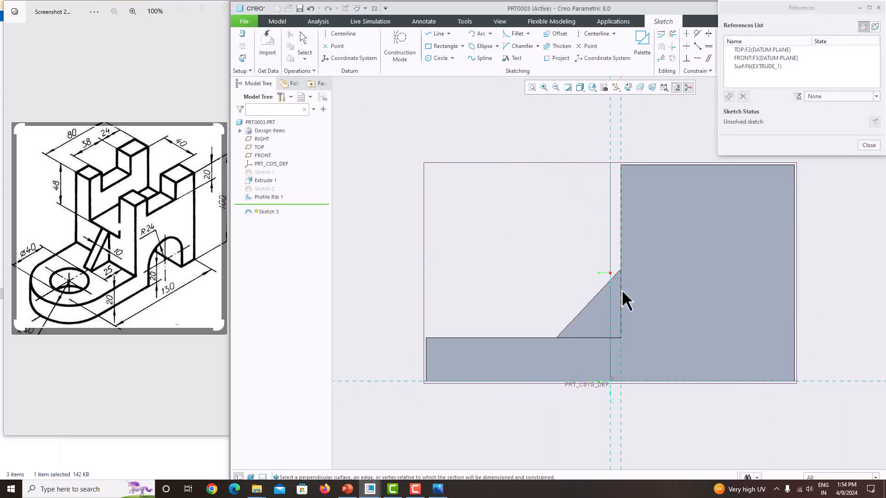
left_click(794, 300)
left_click(861, 146)
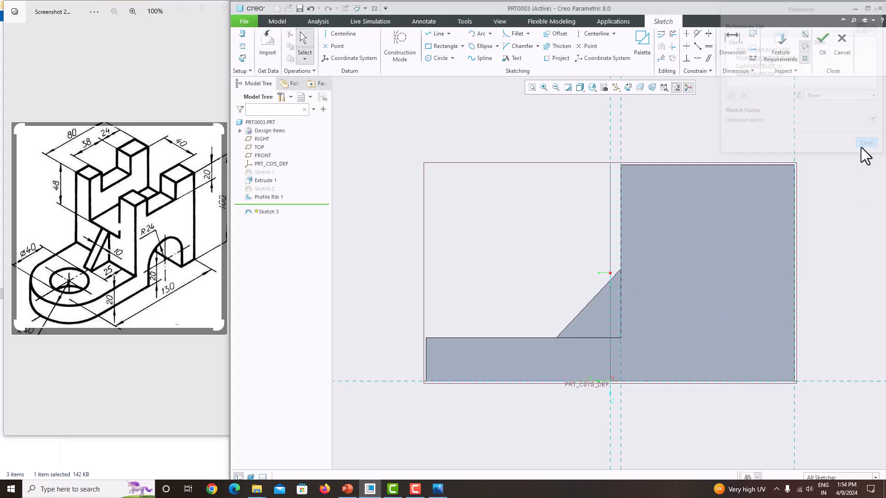
Step: Sketch a circle about 34 mm in diameter in the tall block, centred about 49 mm above its bottom and 37 mm from its outer face
left_click(436, 58)
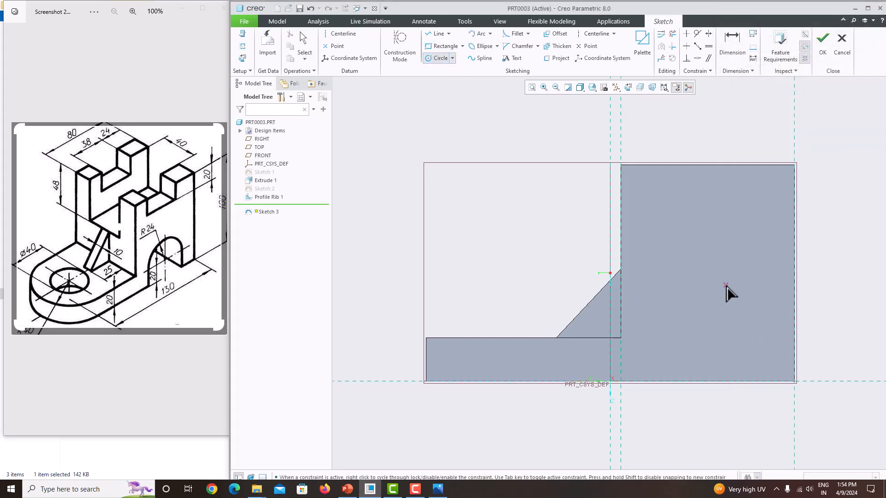
left_click(713, 275)
left_click(749, 288)
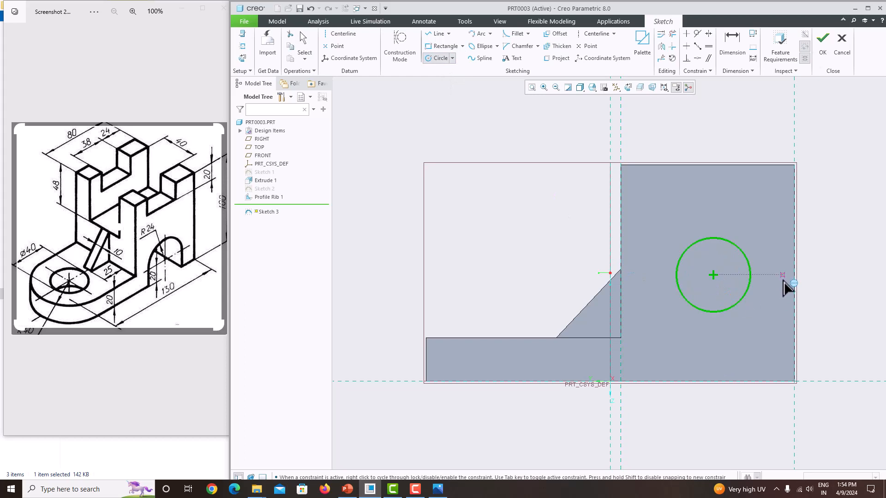
middle_click(784, 282)
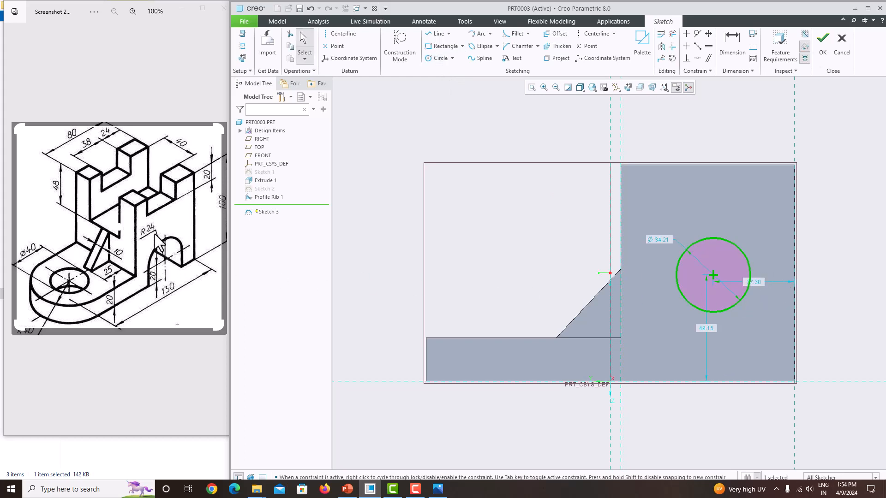
Step: Dimension the circle in the tall block to a radius of 24 mm
left_click(728, 50)
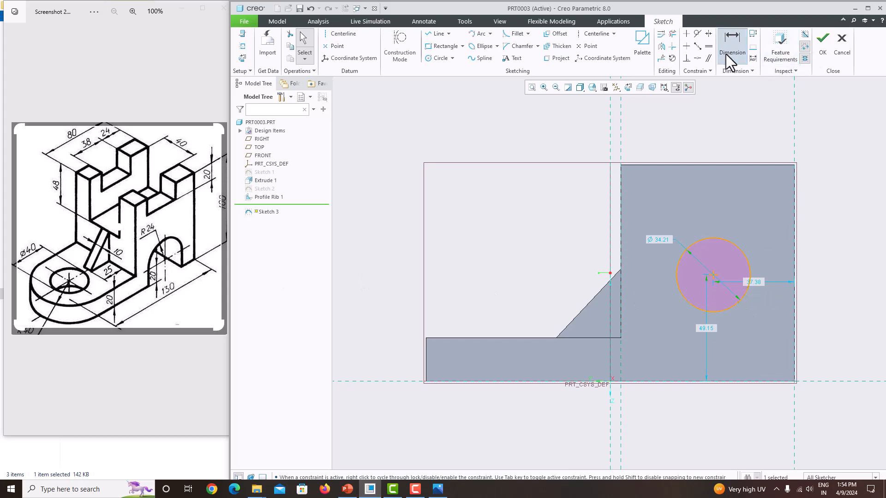
left_click(728, 242)
middle_click(736, 220)
type("2")
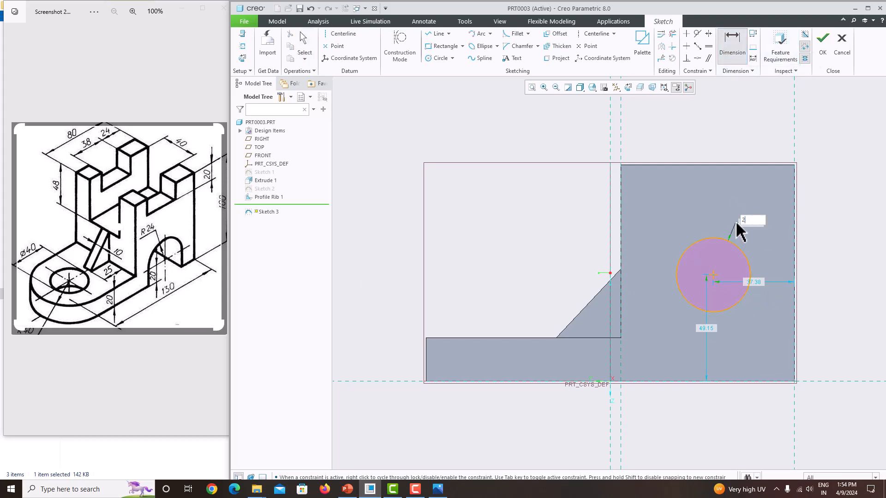
type("4")
key("Return")
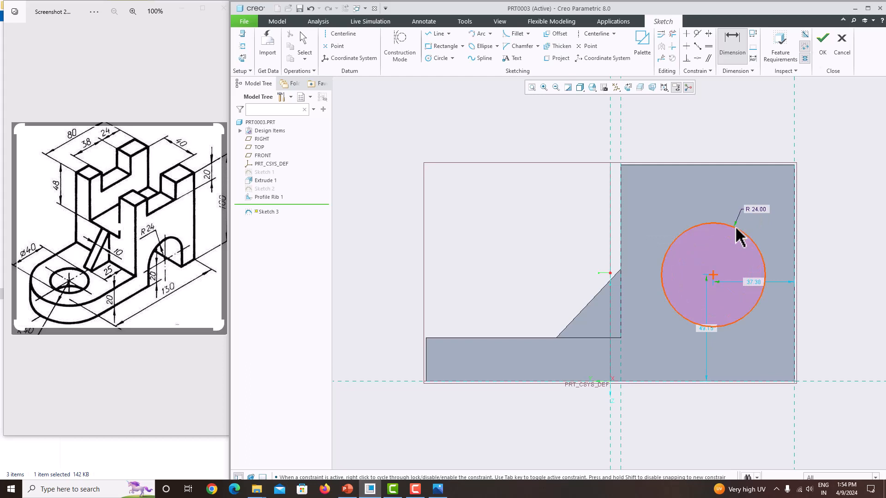
middle_click(705, 336)
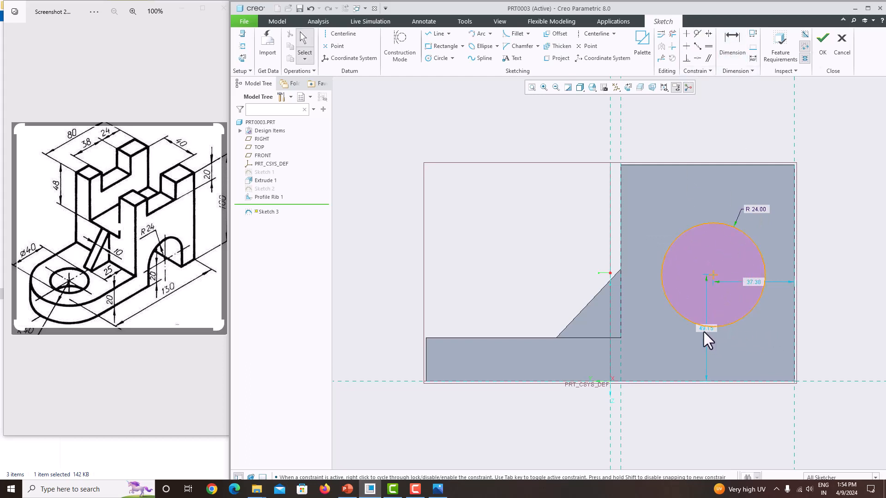
Step: Position the circle's centre 20 mm above the block's bottom and 40 mm from its outer face
left_click(705, 326)
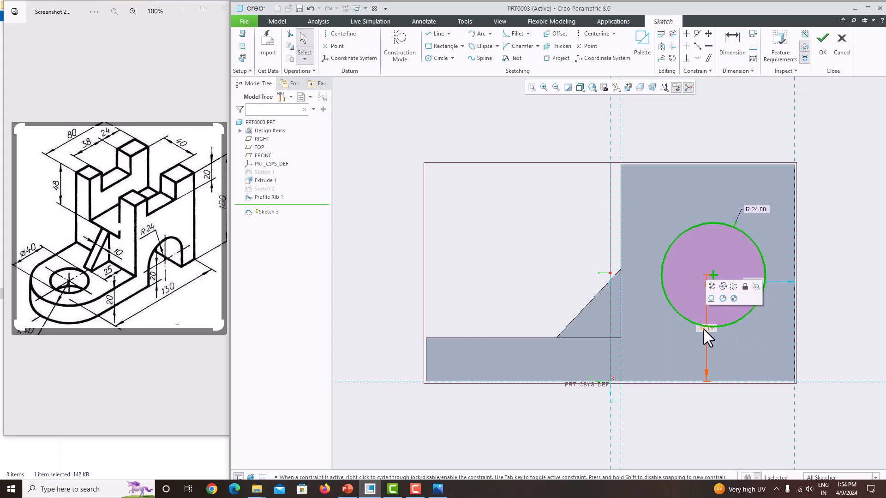
left_click(704, 332)
double_click(703, 331)
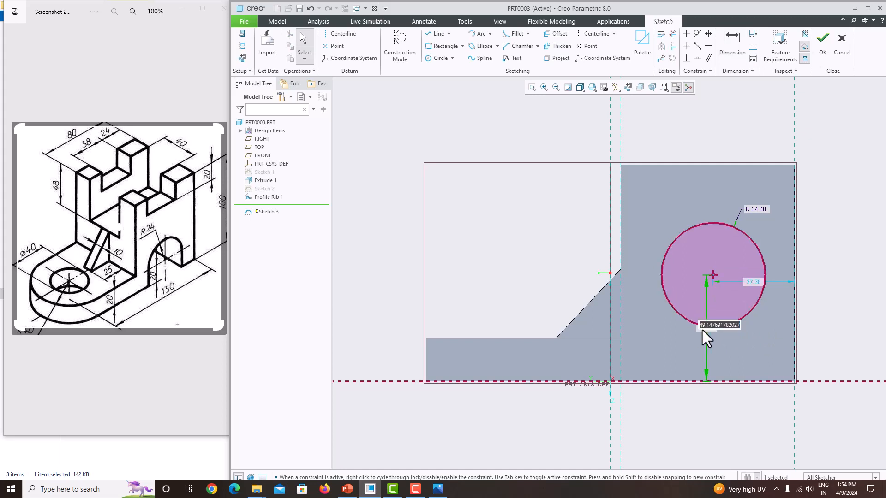
type("20")
key("Return")
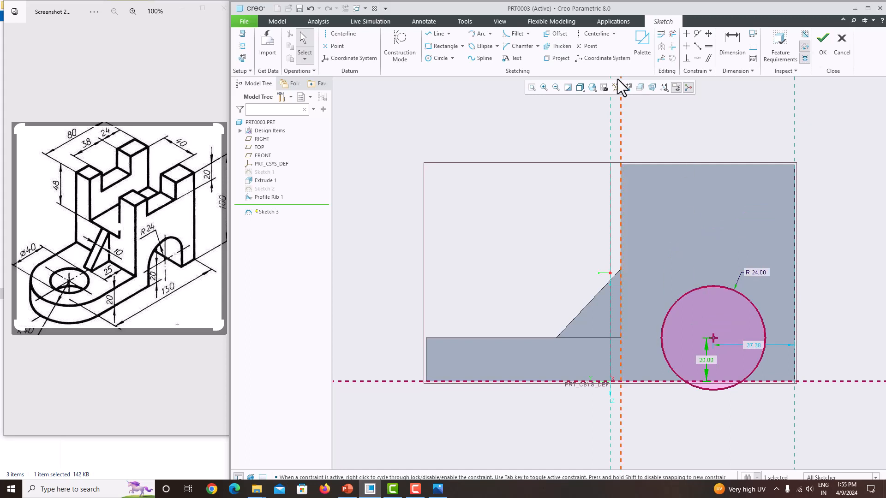
double_click(750, 345)
type("40")
key("Return")
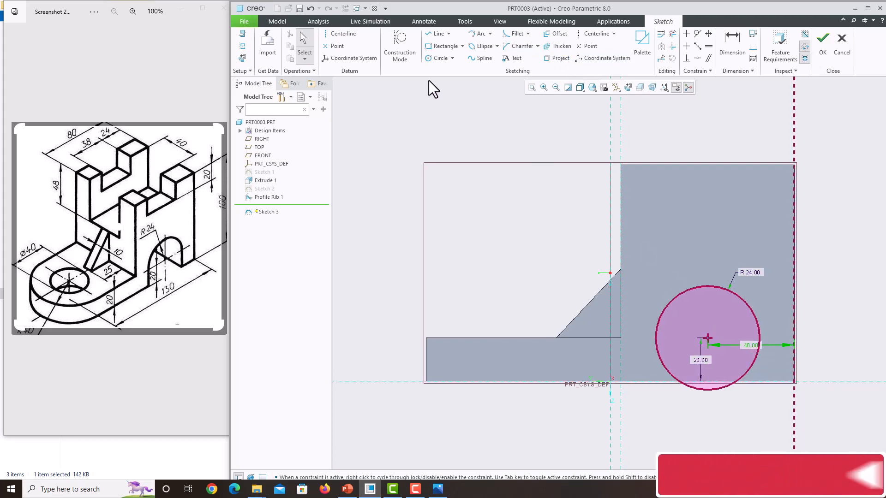
Step: Draw vertical lines from both sides of the circle down to the block's bottom and join them with a horizontal line
left_click(435, 34)
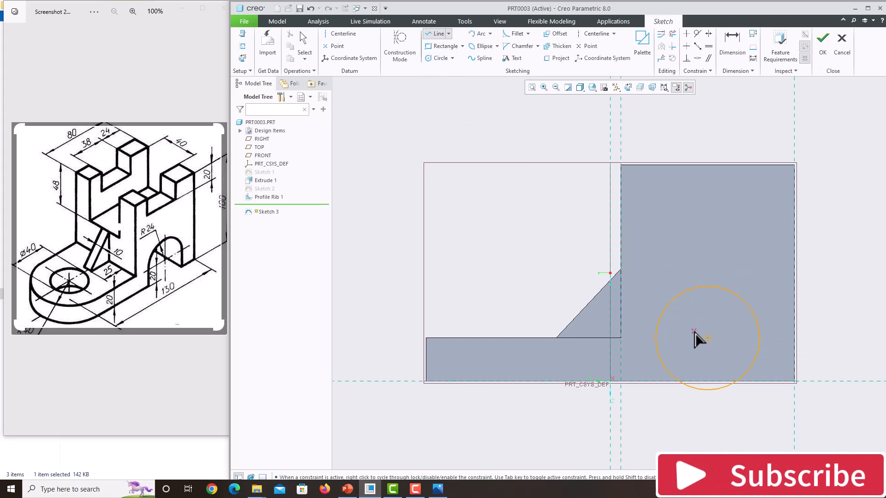
left_click(656, 338)
left_click(655, 382)
middle_click(752, 342)
left_click(760, 339)
left_click(759, 382)
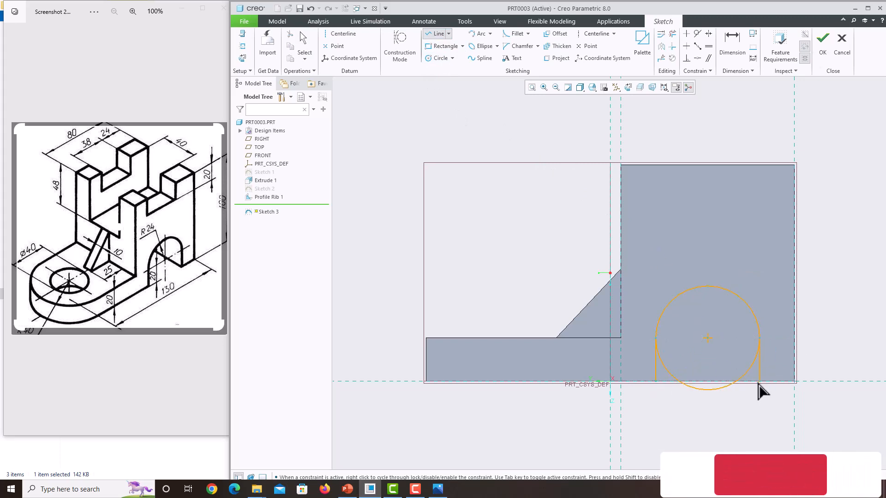
left_click(656, 382)
middle_click(631, 309)
middle_click(630, 309)
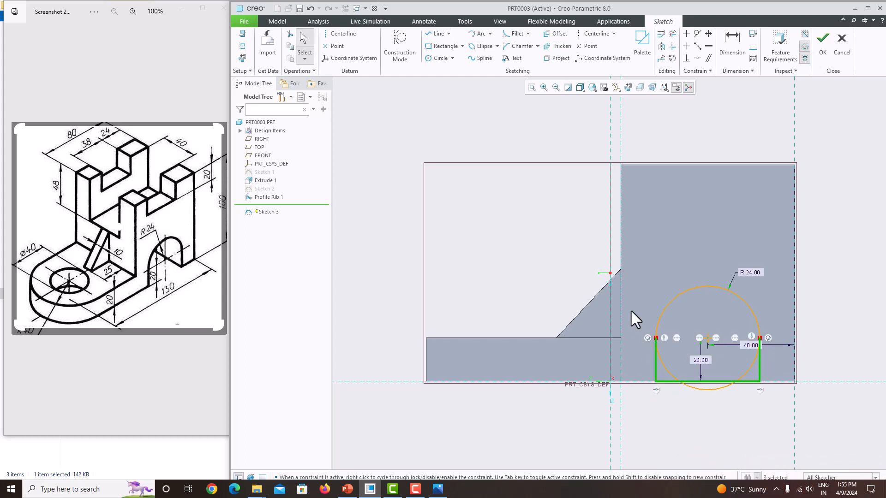
Step: Trim away the lower half of the circle to leave a closed arch outline, and finish the sketch
left_click(674, 35)
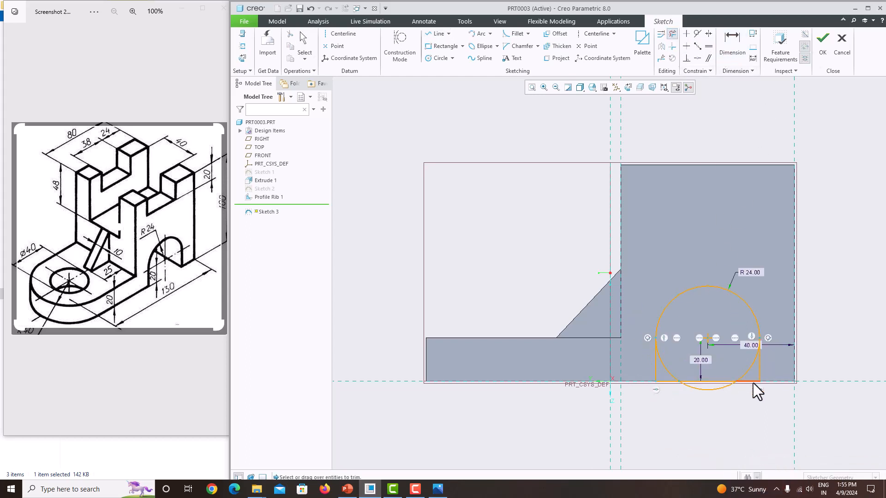
left_click(746, 371)
left_click(725, 387)
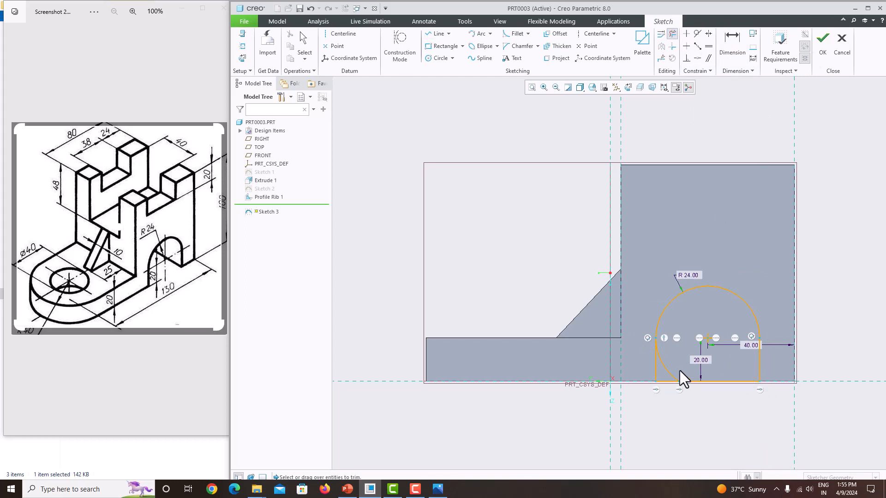
left_click(671, 370)
middle_click(735, 315)
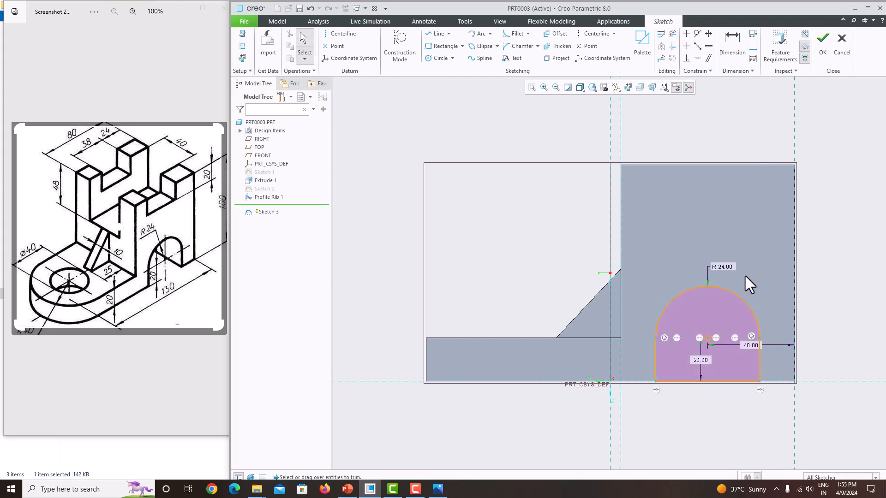
left_click(824, 40)
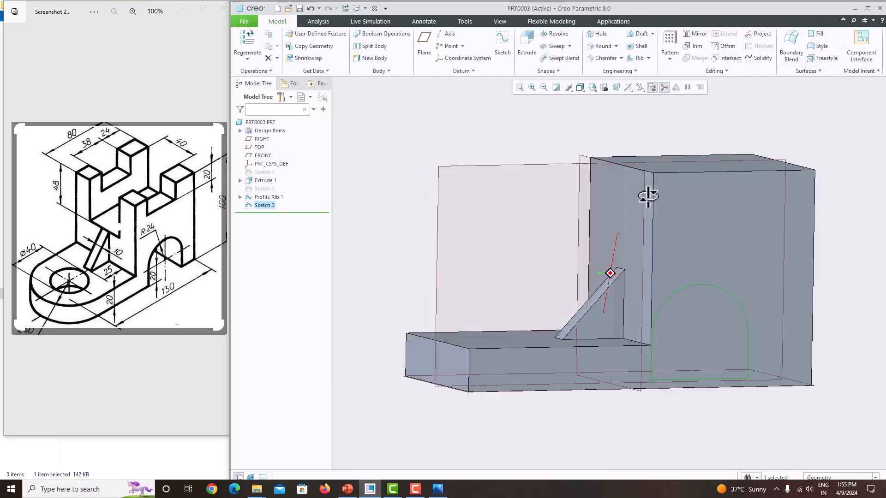
Step: Extrude the arch outline as a material-removing cut with both sides set to To Next
left_click(527, 53)
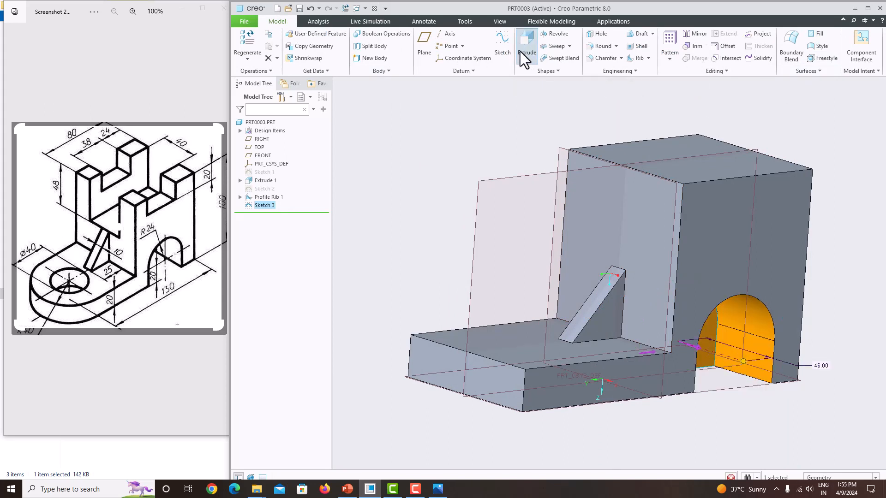
left_click(400, 71)
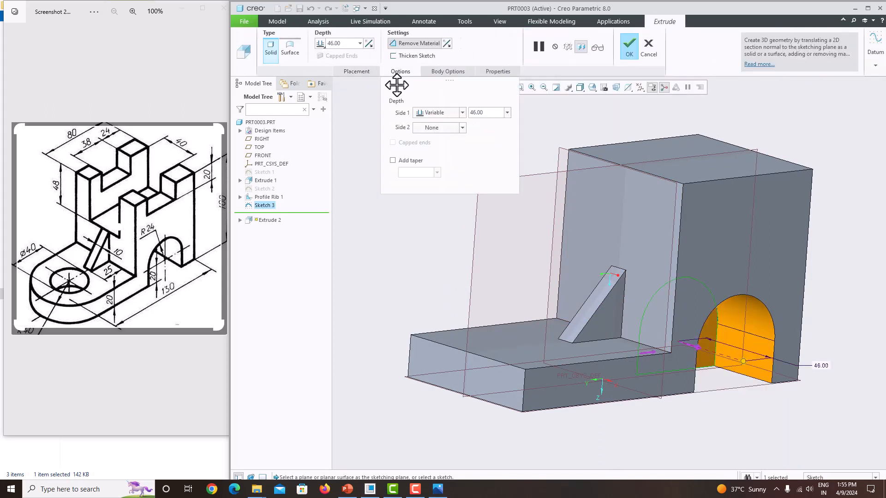
left_click(424, 113)
left_click(434, 132)
left_click(437, 127)
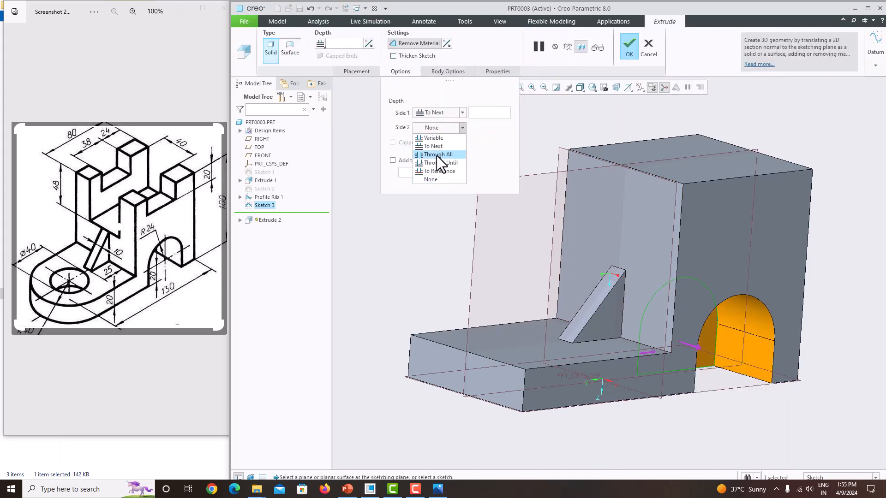
left_click(439, 146)
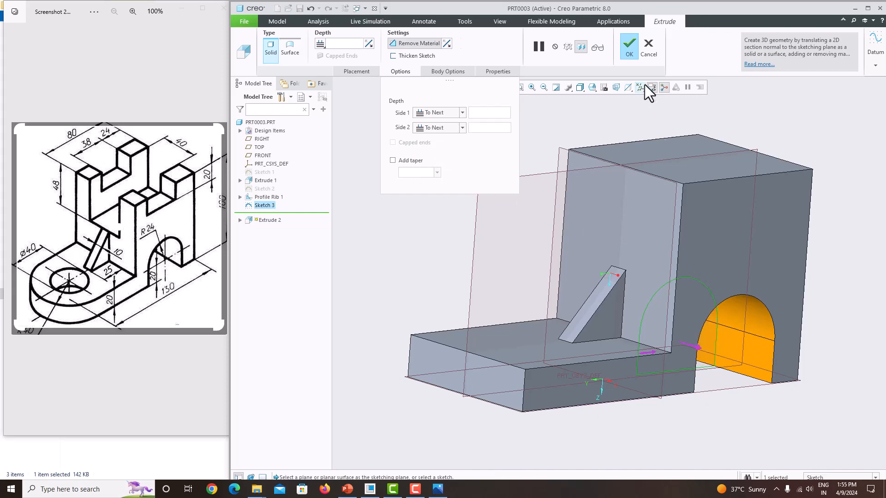
middle_click(652, 125)
middle_click_drag(652, 125, 653, 222)
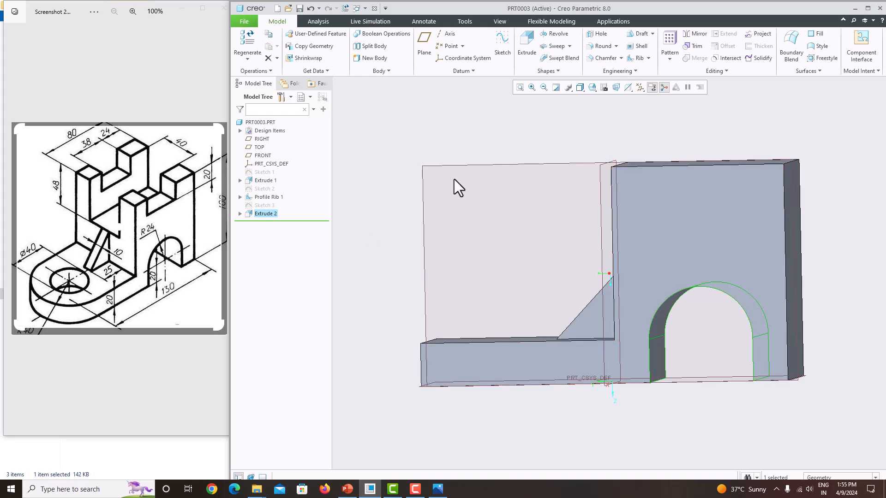
Step: Open a face-on sketch on the L-shaped side face, referencing the tall block's top and both its vertical faces
left_click(658, 175)
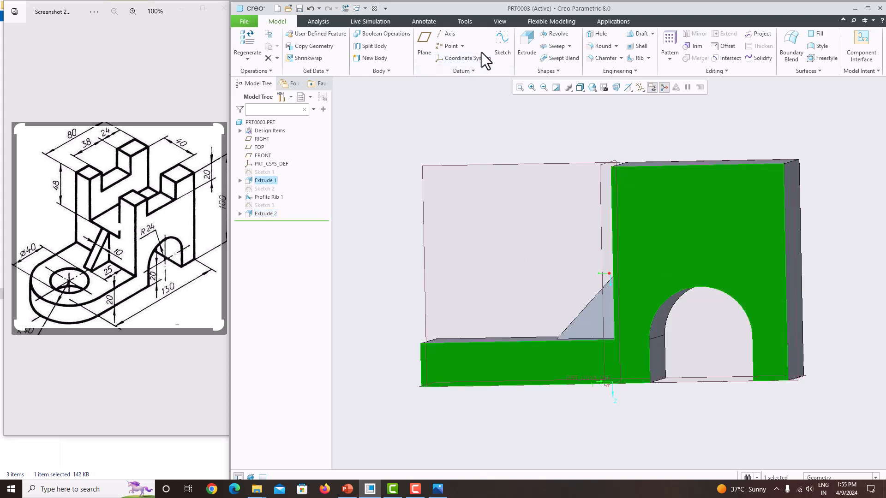
left_click(505, 56)
left_click(628, 87)
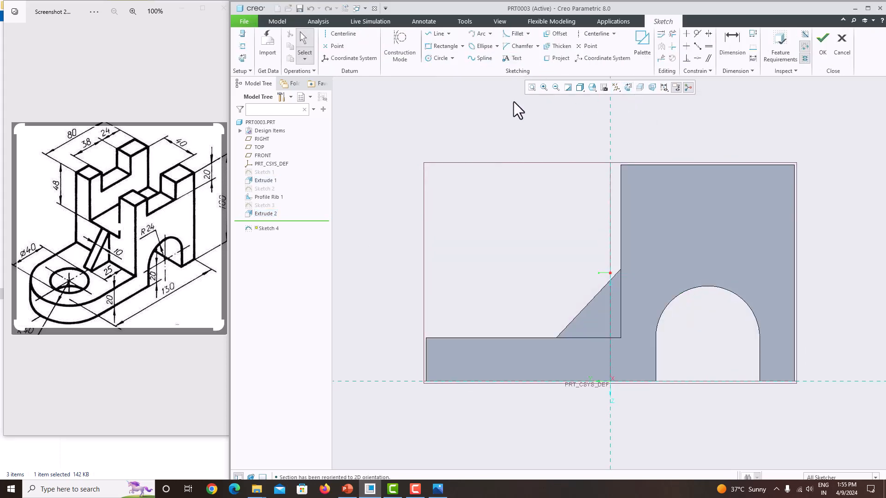
left_click(240, 46)
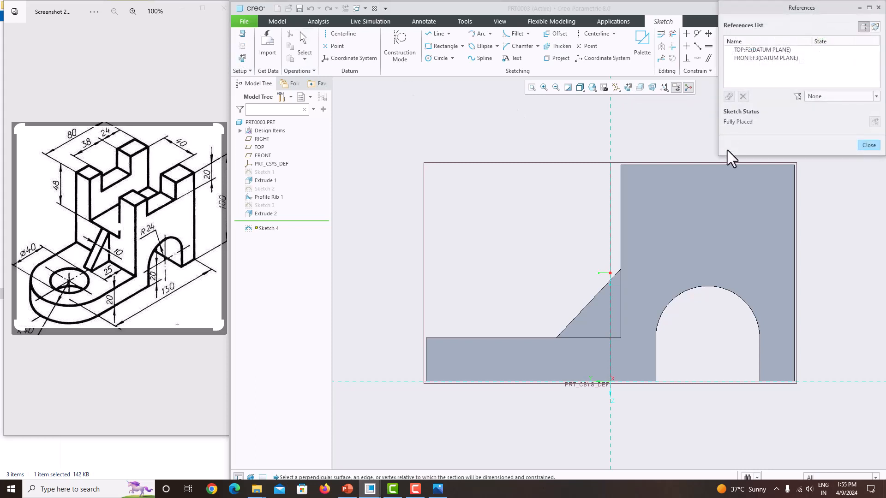
left_click(718, 165)
left_click(795, 195)
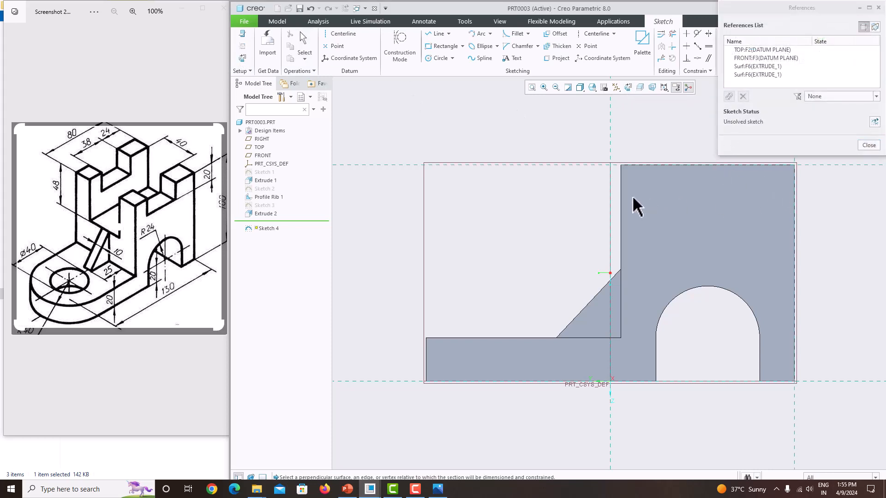
left_click(623, 194)
left_click(869, 145)
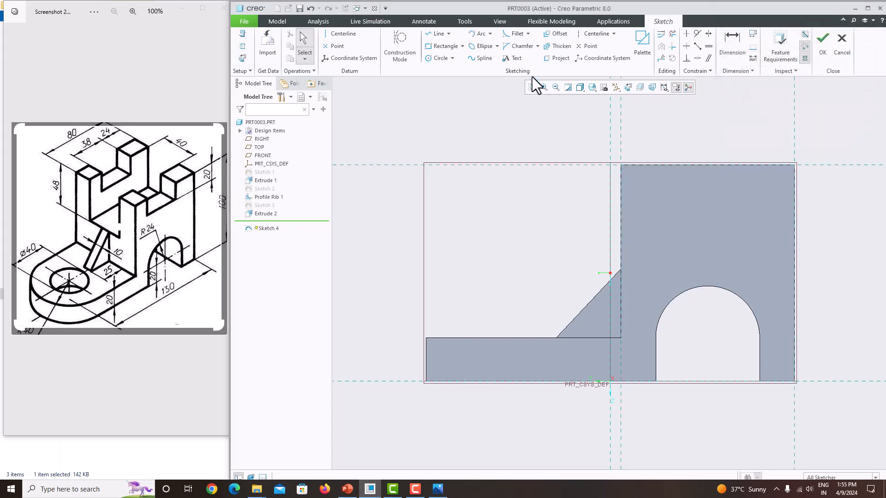
Step: Sketch a rectangle about 45 by 21 mm down from the tall block's top edge, about 16 mm from its outer face
left_click(444, 46)
left_click(662, 164)
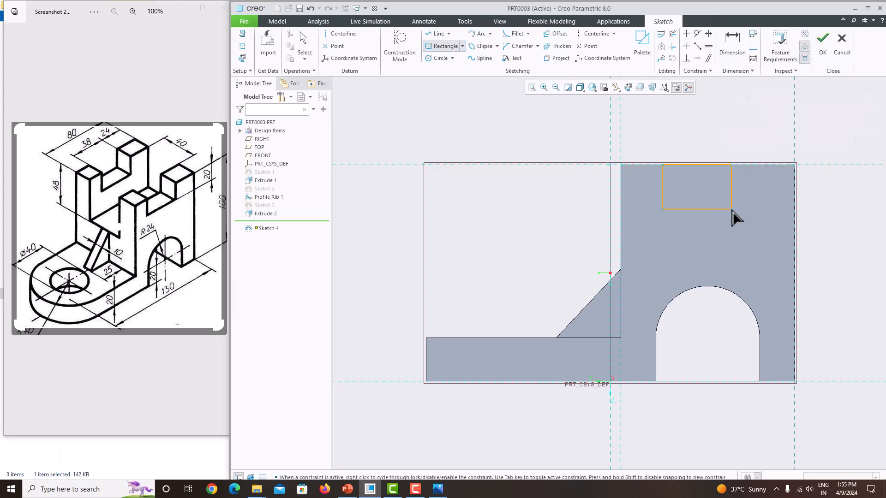
left_click(759, 209)
middle_click(734, 144)
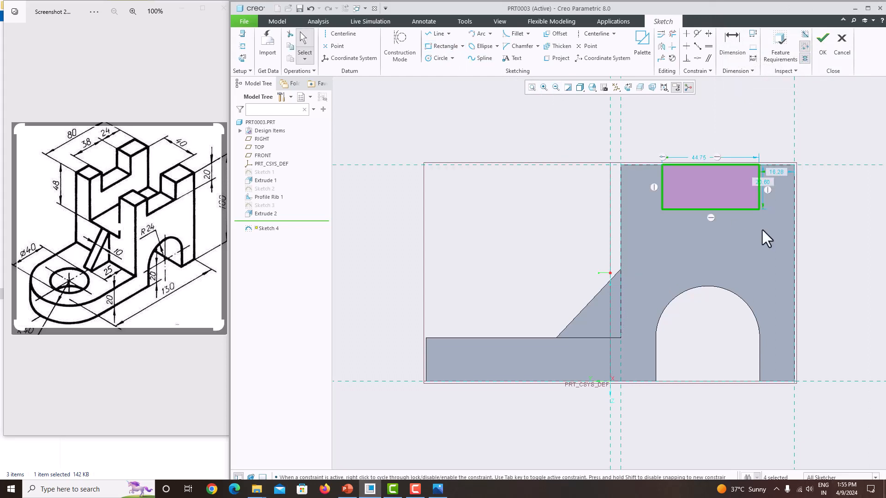
Step: Set the rectangle's width to 38 mm, its distance from the outer face to 24 mm and its height to 20 mm, and finish the sketch
double_click(696, 157)
type("3")
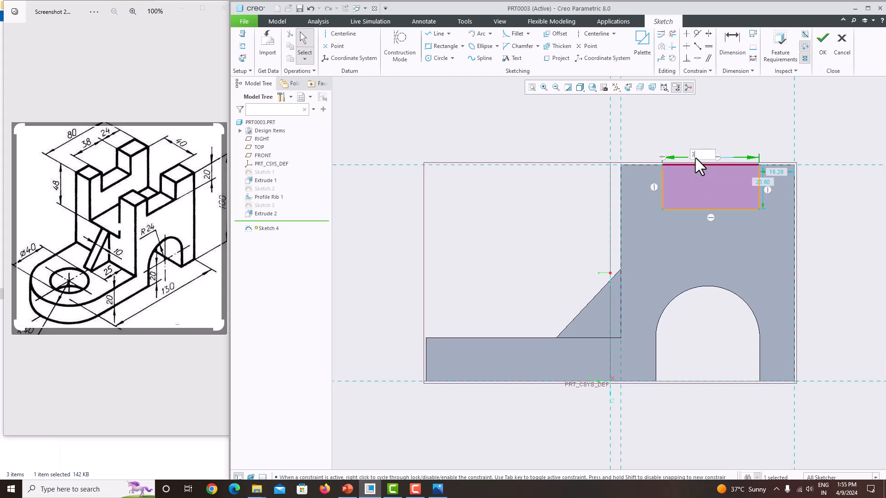
type("8")
key("Return")
double_click(777, 172)
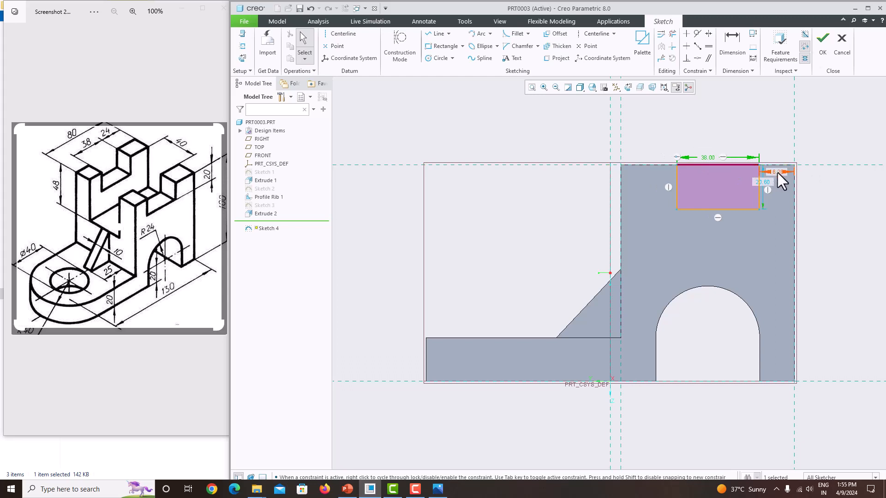
type("24")
key("Return")
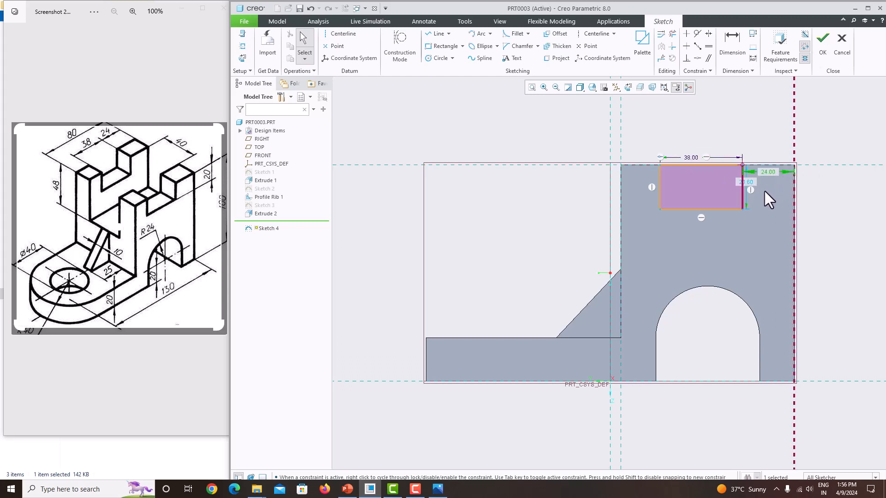
double_click(750, 184)
type("20")
key("Return")
left_click(819, 55)
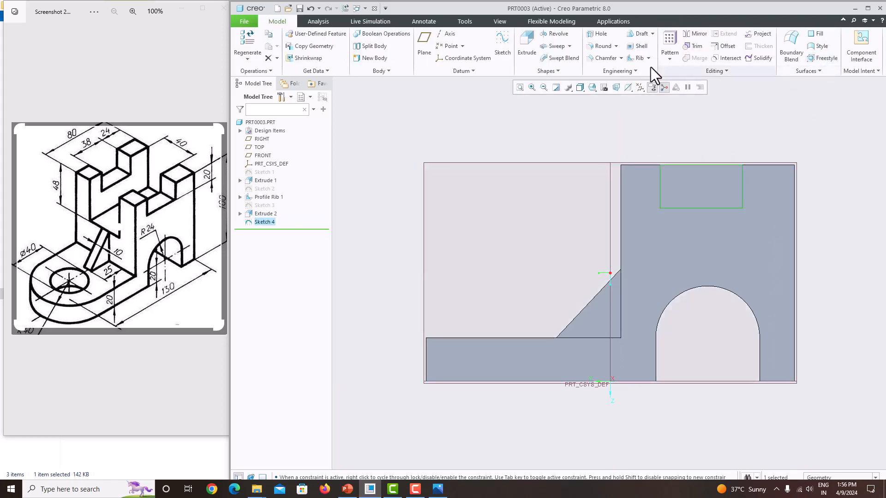
Step: Extrude the rectangle as a material-removing cut across the full thickness of the tall block
left_click(526, 45)
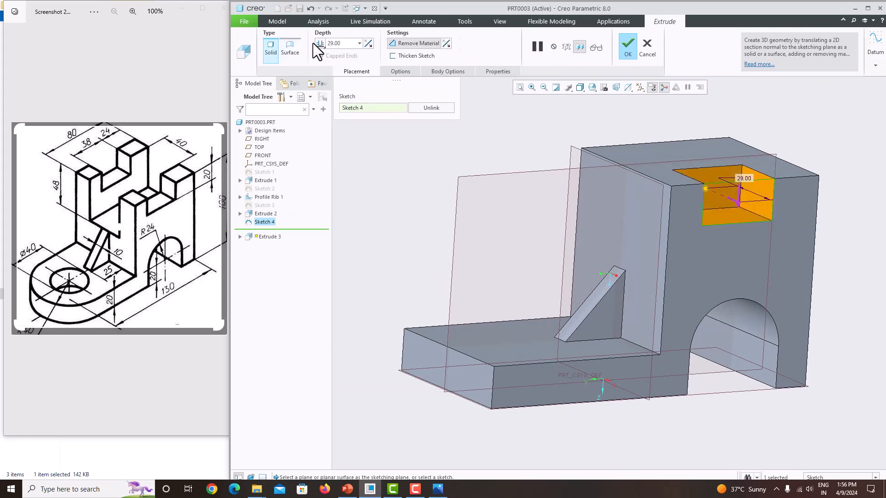
left_click(319, 44)
left_click(359, 92)
left_click(627, 52)
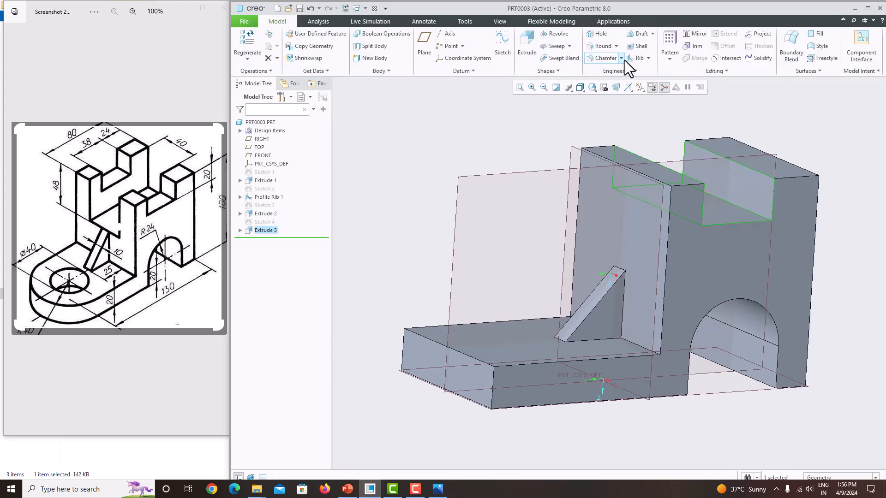
Step: Open a face-on sketch on the tall block's face behind the rib, referencing its top edge, its other side edge and the central datum plane
left_click(615, 187)
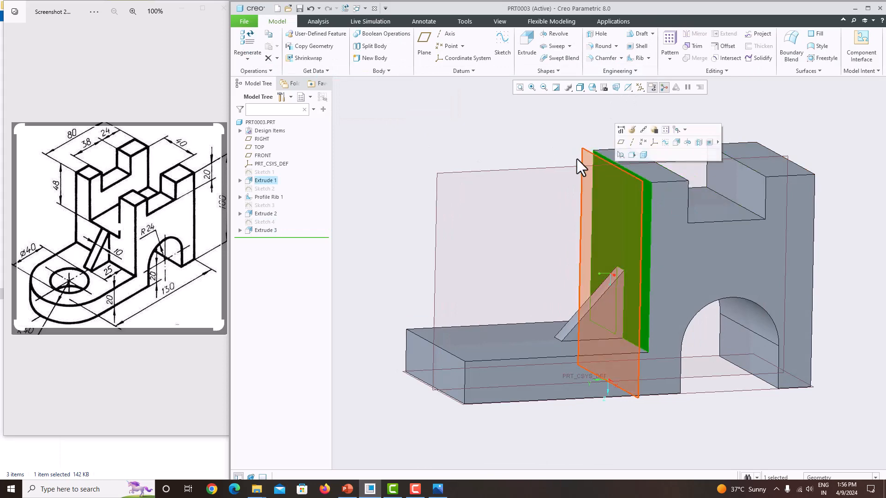
left_click(502, 49)
left_click(626, 87)
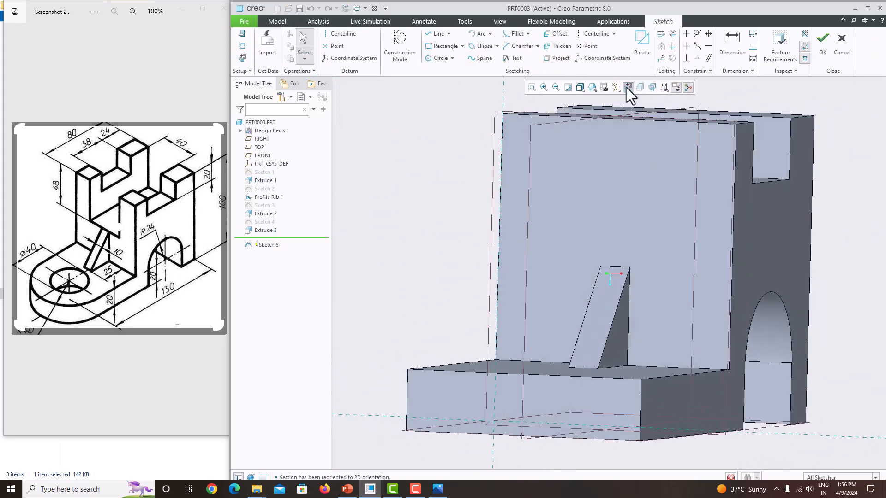
left_click(243, 46)
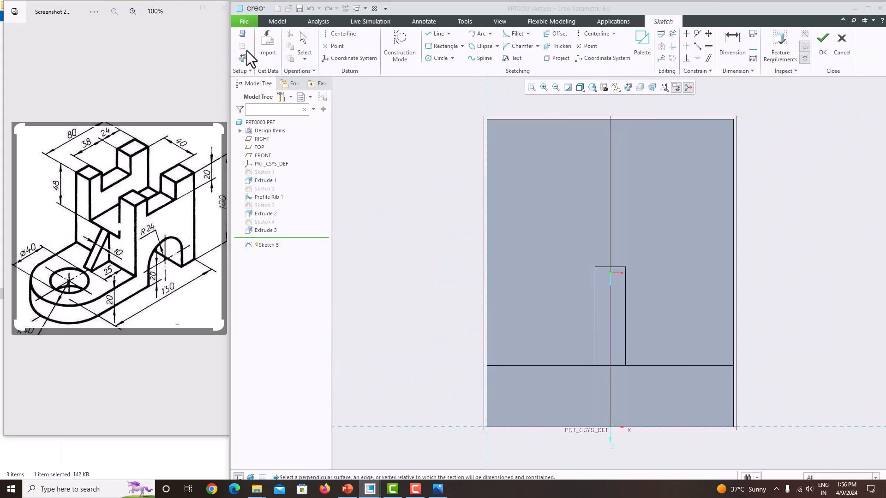
left_click(540, 119)
left_click(733, 192)
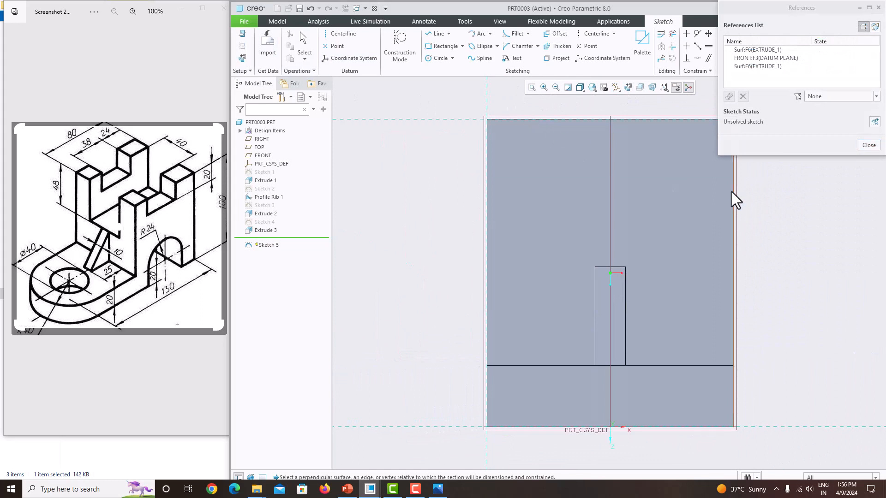
left_click(611, 167)
left_click(868, 146)
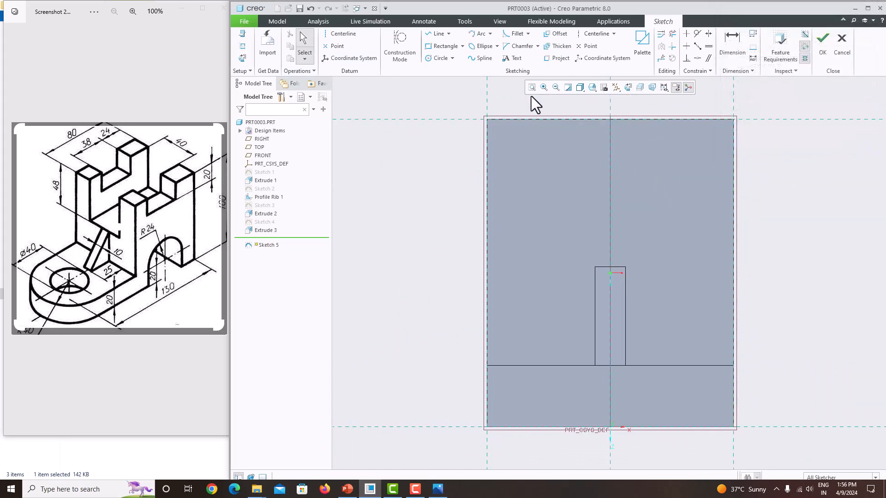
Step: Sketch a rectangle about 42 by 42 mm down from the tall block's top edge, across the vertical centre reference
left_click(441, 48)
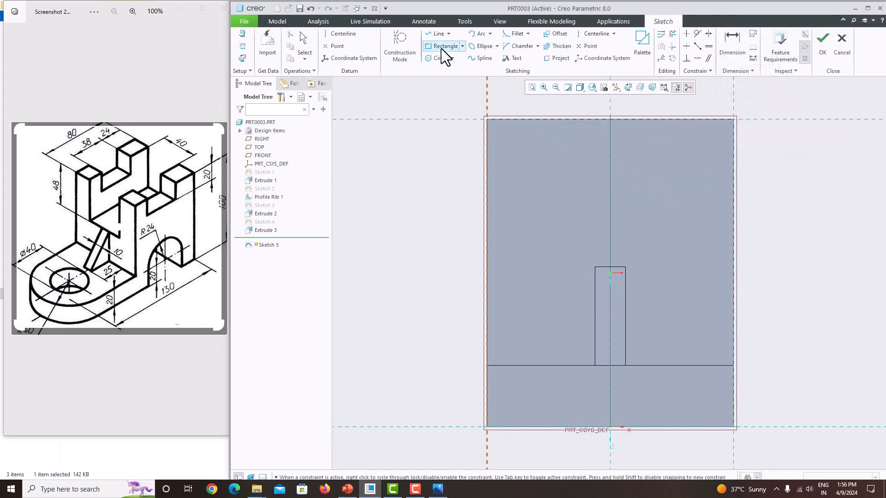
left_click(554, 129)
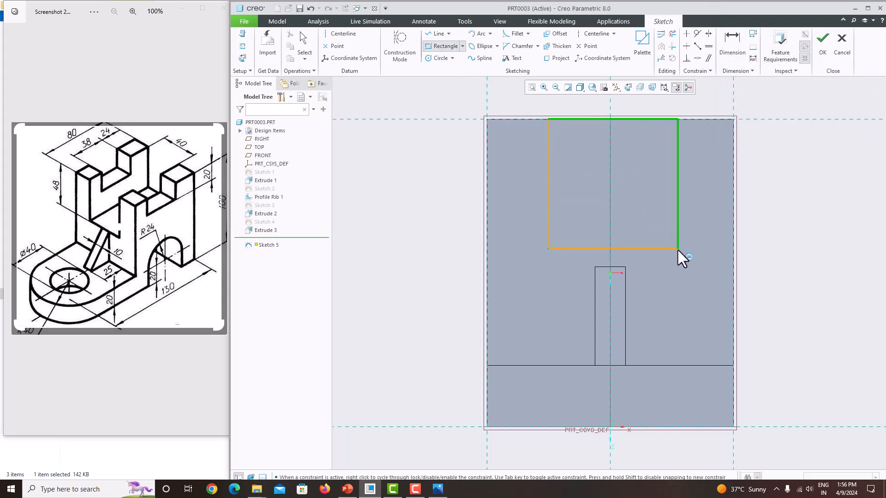
left_click(677, 249)
middle_click(693, 233)
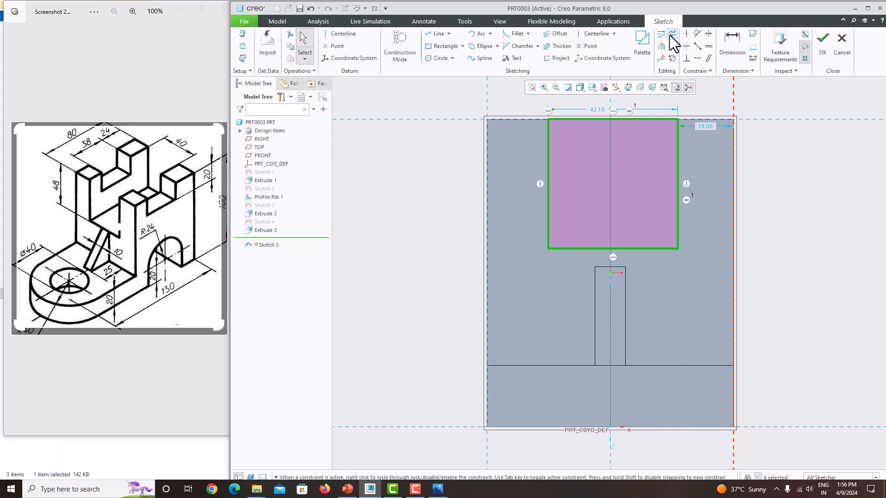
Step: Make the rectangle's upper corners symmetric about the vertical centre reference and set its width to 40 mm
left_click(709, 35)
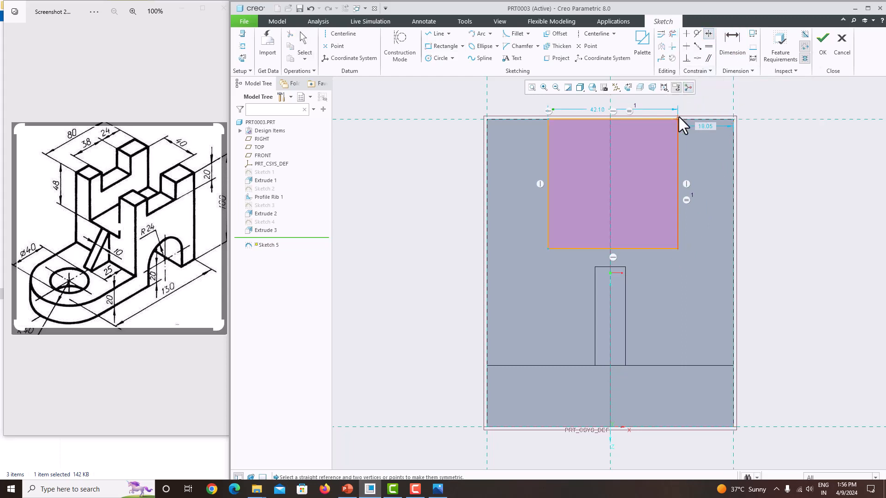
left_click(679, 118)
left_click(548, 119)
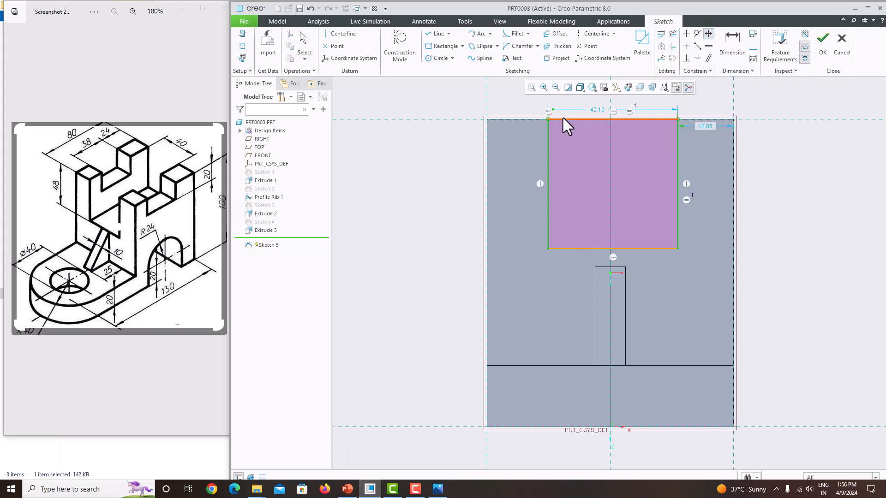
left_click(612, 113)
middle_click(617, 124)
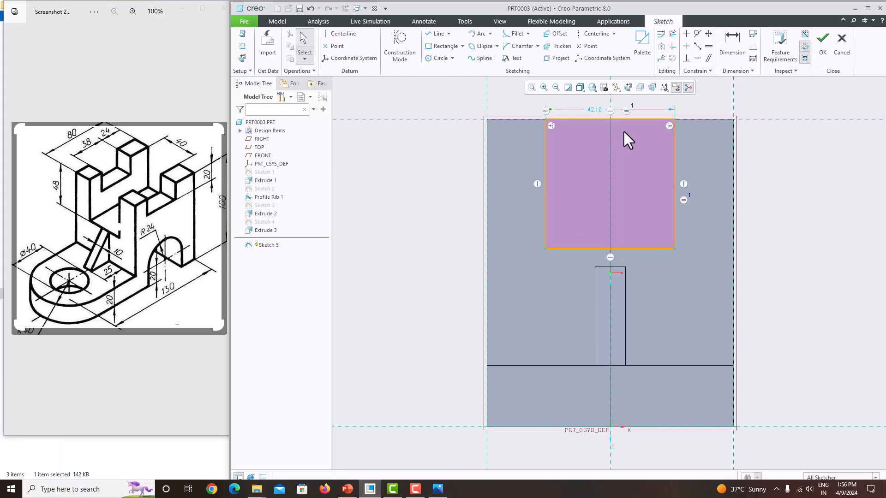
double_click(591, 110)
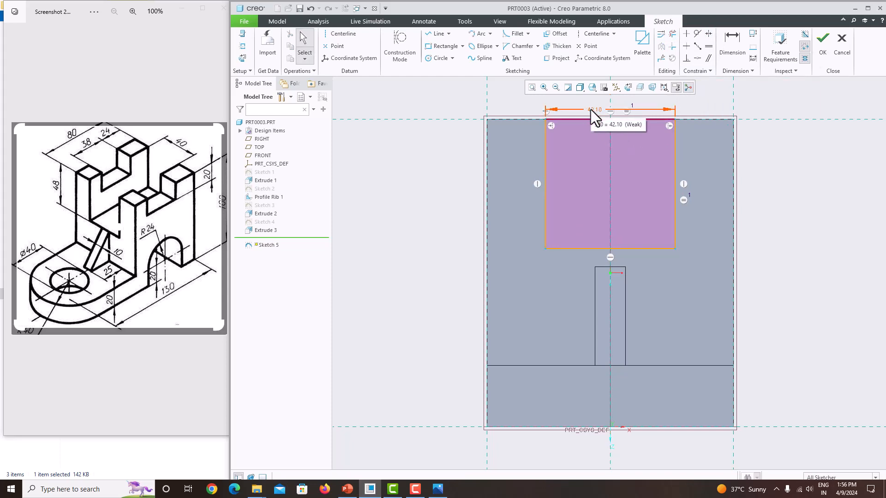
type("40")
key("Return")
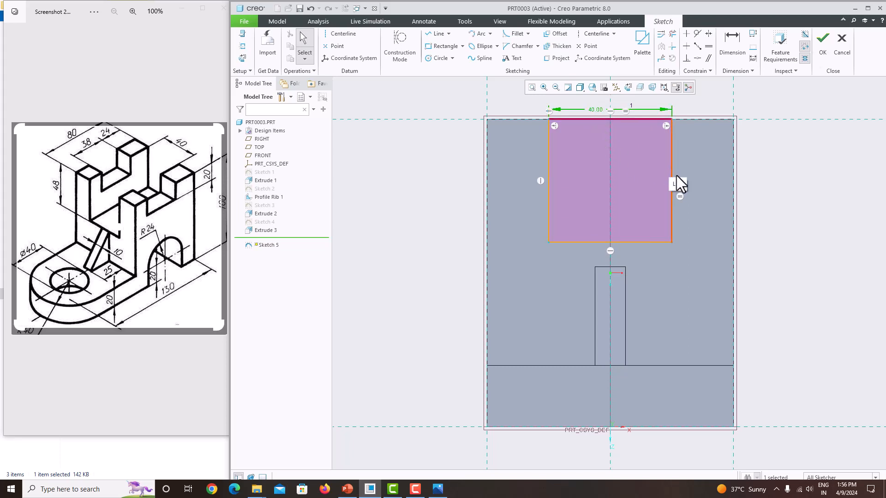
Step: Remove the rectangle's equal-length constraint, set its height to 48 mm, and finish the sketch
left_click(679, 198)
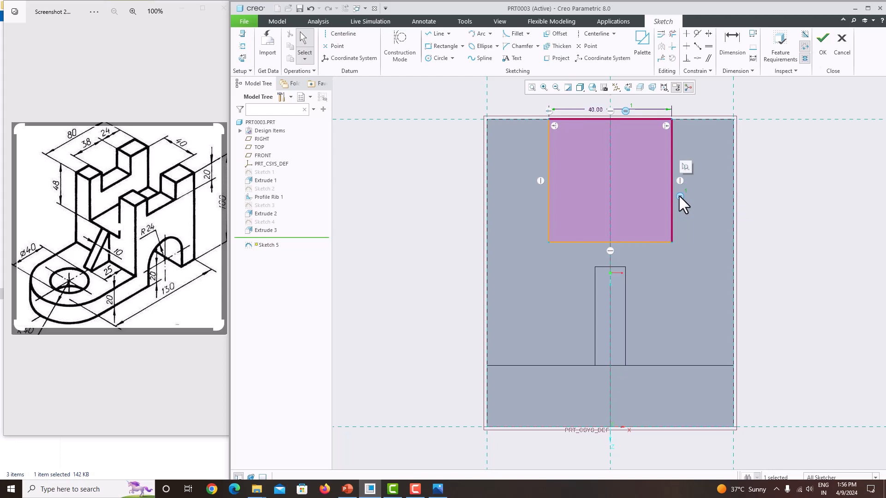
key("Delete")
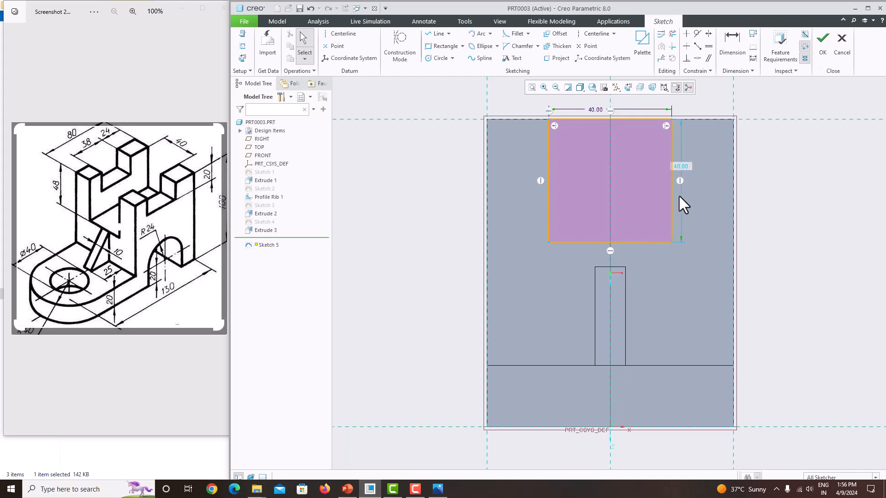
double_click(687, 167)
type("48")
key("Return")
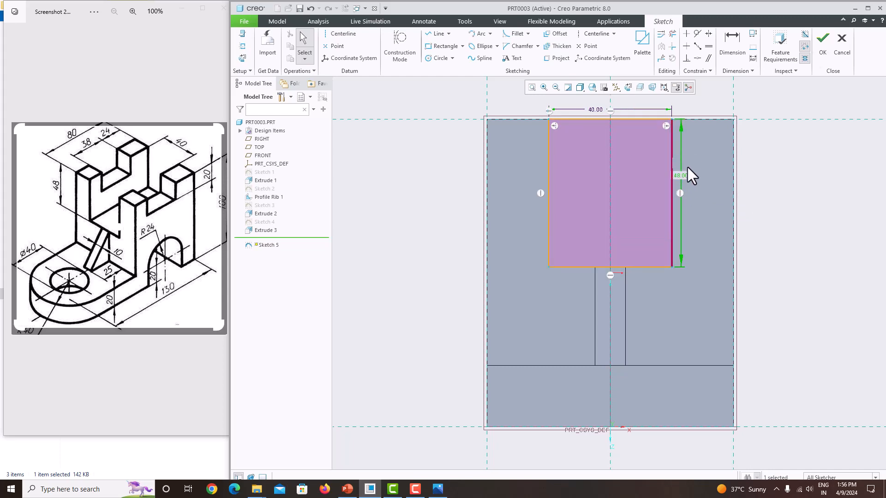
left_click(818, 55)
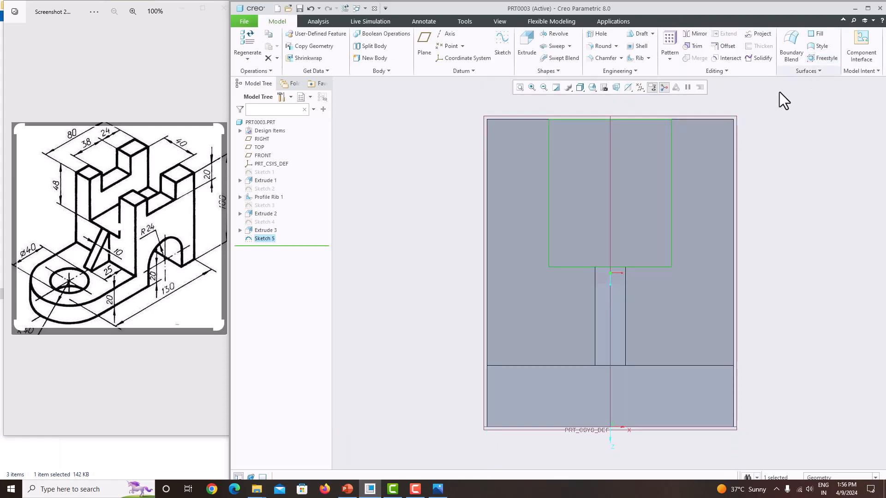
Step: Extrude the 40 by 48 mm rectangle as a material-removing cut through all of the tall block
left_click(525, 48)
middle_click_drag(670, 165, 561, 190)
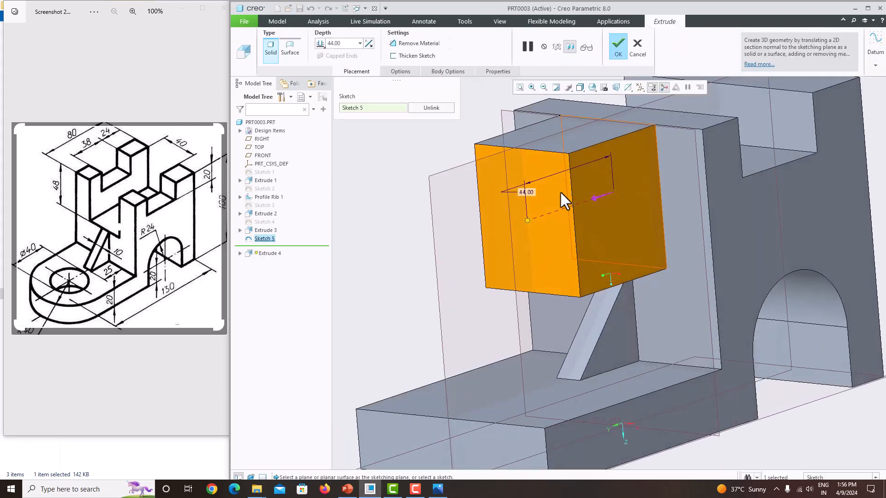
left_click(594, 198)
left_click(322, 45)
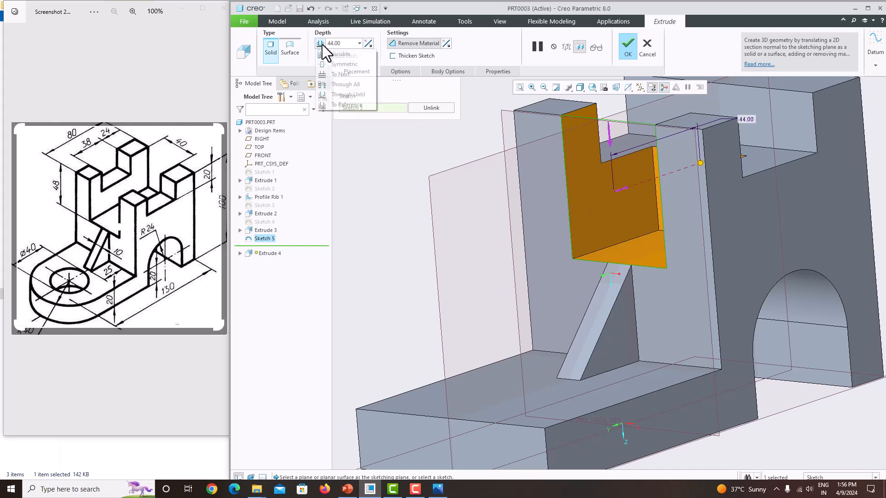
left_click(330, 85)
middle_click(491, 173)
scroll(545, 199, "up", 3)
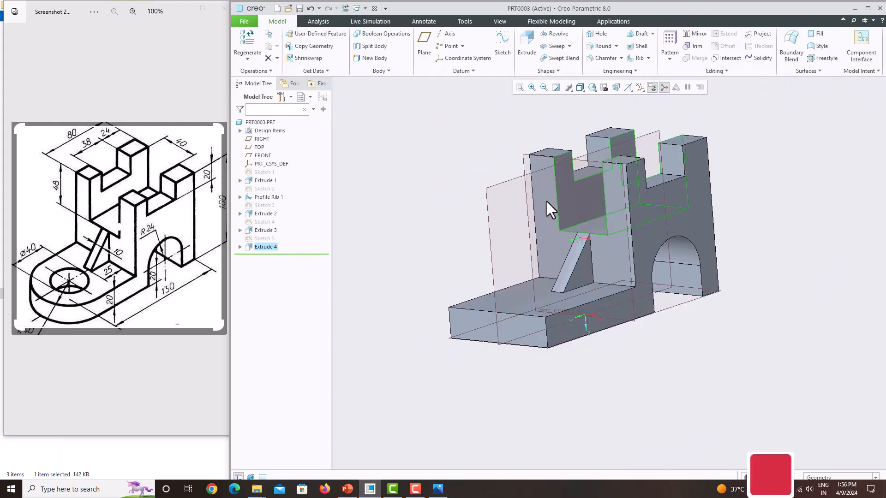
mouse_move(545, 199)
middle_mouse_down()
mouse_move(561, 203)
mouse_move(557, 214)
middle_mouse_up()
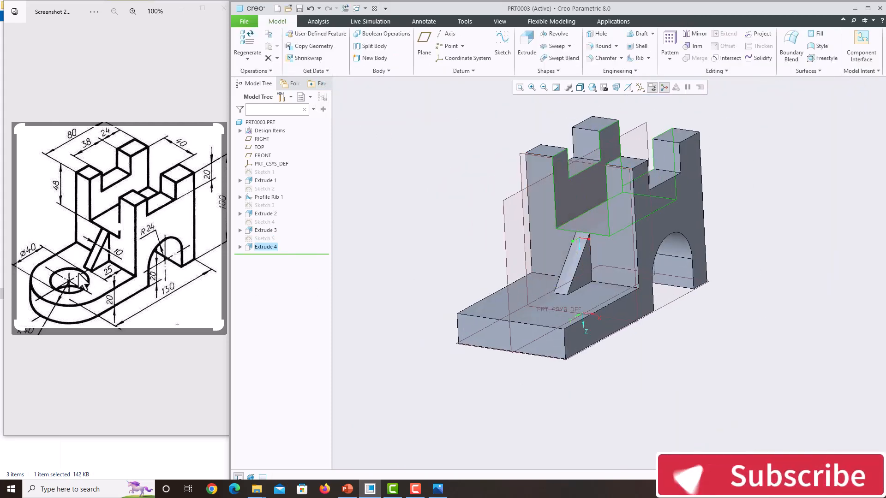
Step: Open a face-on sketch on the base's upper face, referencing the central datum plane, the base's other long side and its free end
left_click(505, 309)
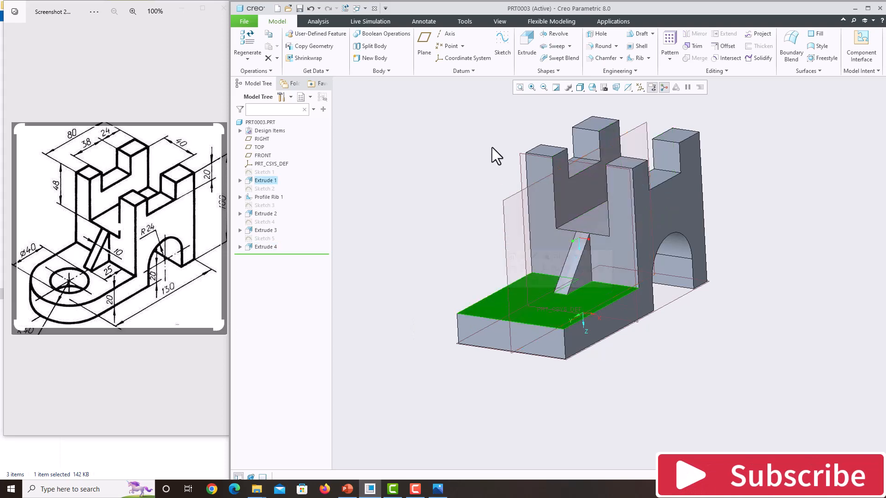
left_click(504, 50)
left_click(639, 87)
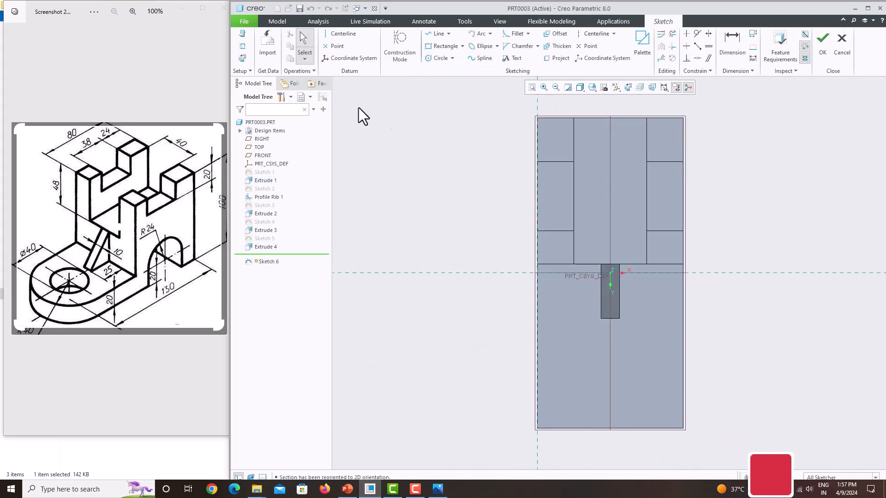
left_click(243, 46)
left_click(609, 365)
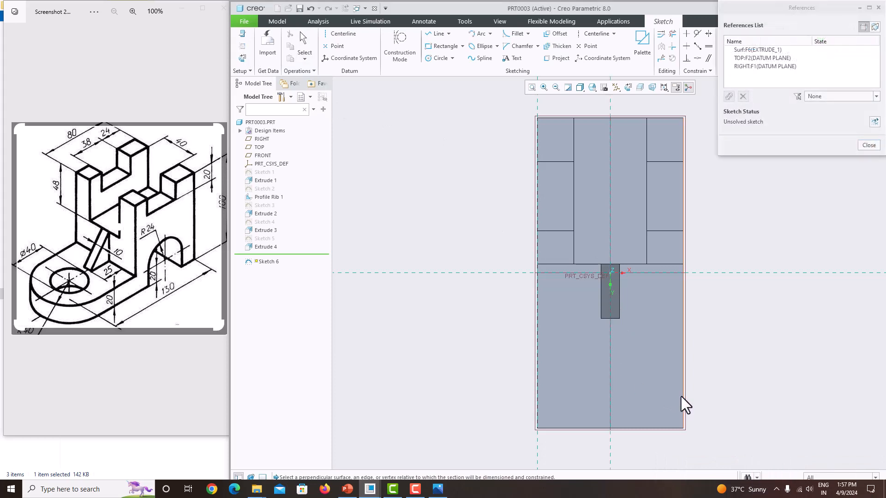
left_click(683, 397)
left_click(663, 428)
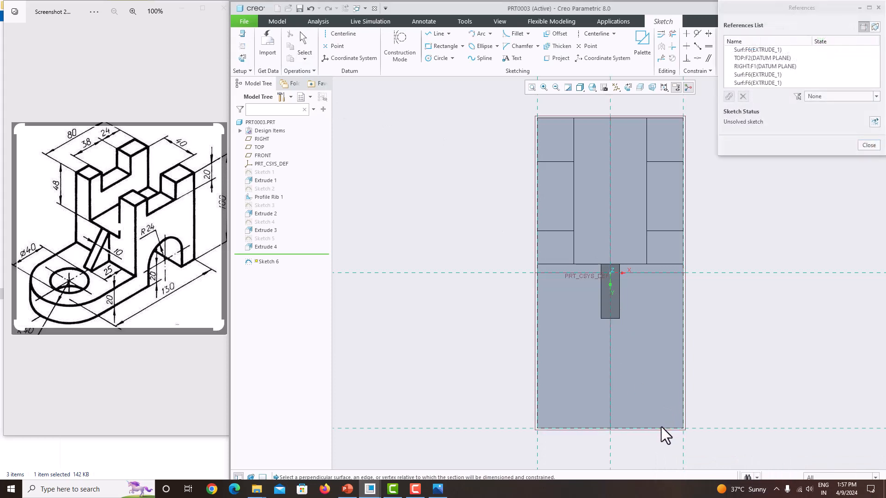
left_click(869, 145)
Step: Sketch a circle centred on the base's lengthwise centre reference and set its diameter to 40 mm
left_click(440, 59)
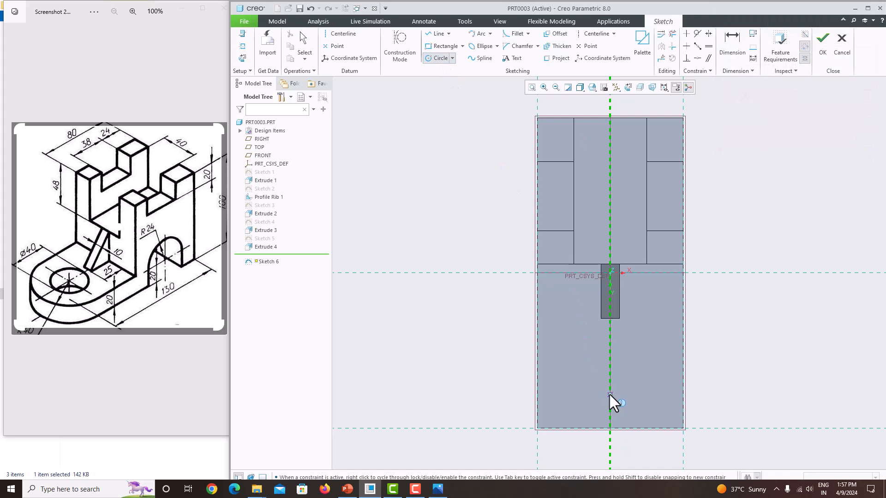
left_click(584, 359)
middle_click(564, 343)
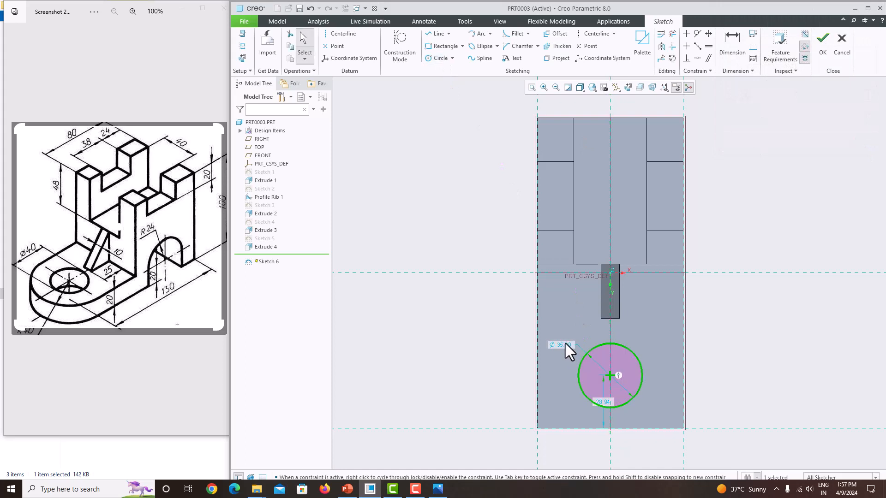
double_click(562, 347)
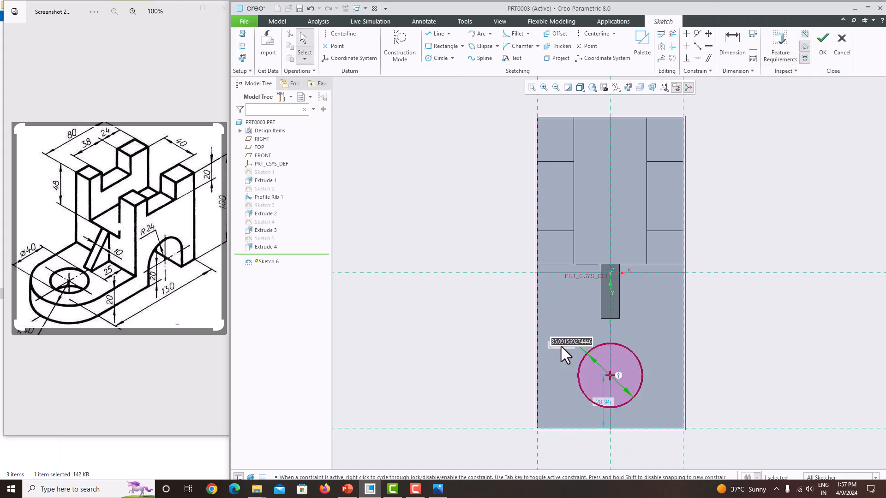
type("40")
key("Return")
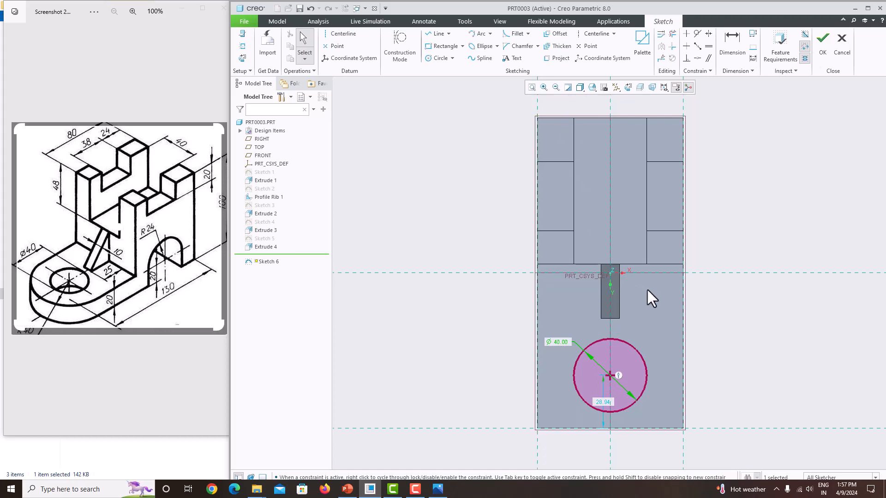
Step: Set the circle centre's distance from the base's free end to 40 mm and finish the sketch
double_click(605, 402)
type("40")
key("Return")
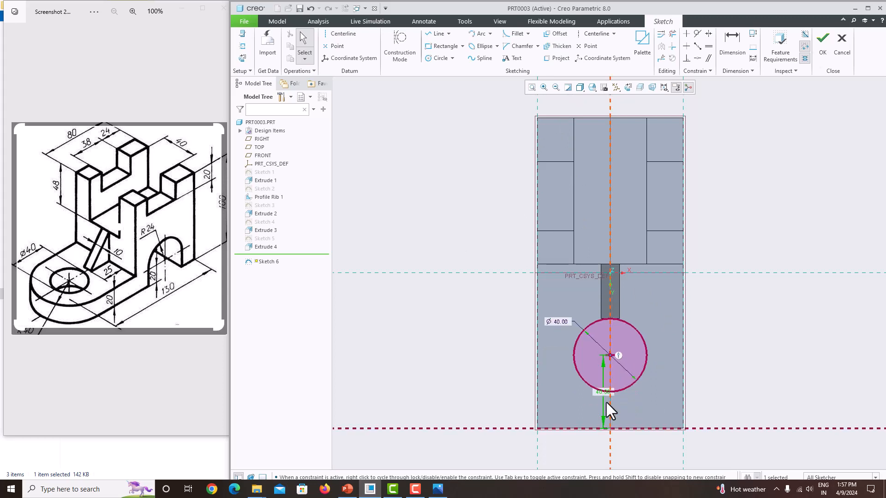
scroll(615, 374, "up", 8)
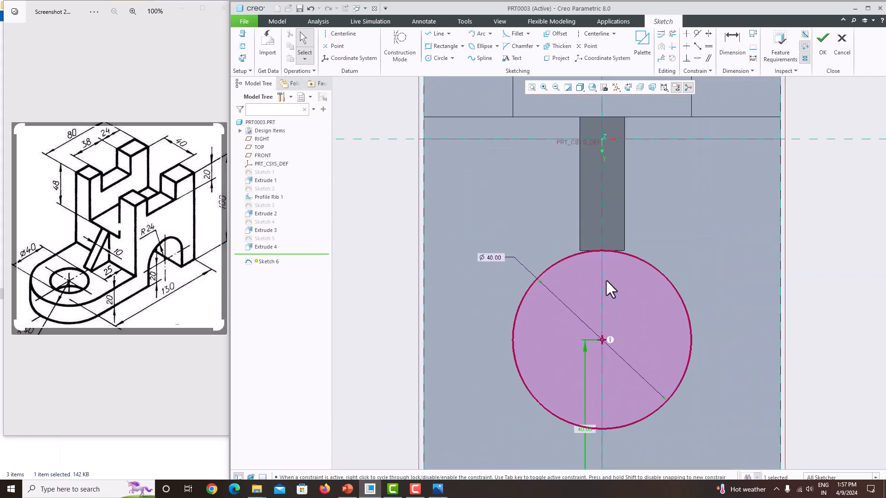
scroll(603, 258, "down", 10)
scroll(604, 294, "up", 4)
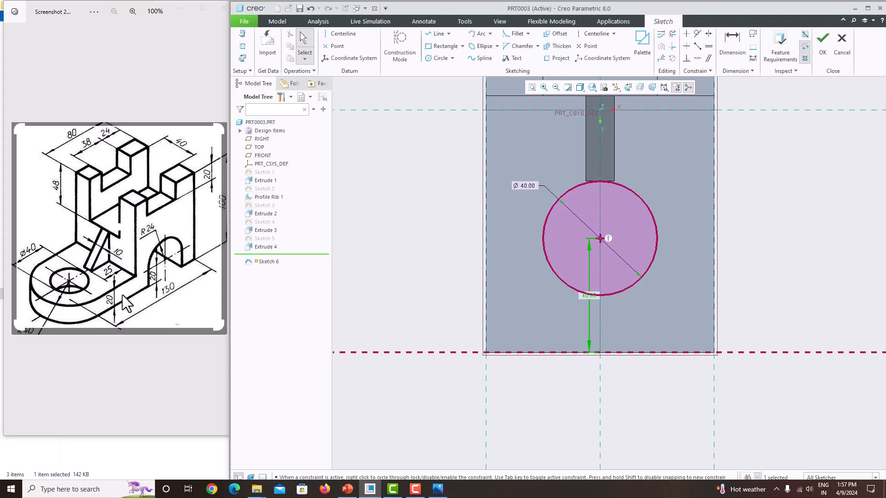
scroll(595, 262, "down", 2)
scroll(595, 262, "up", 3)
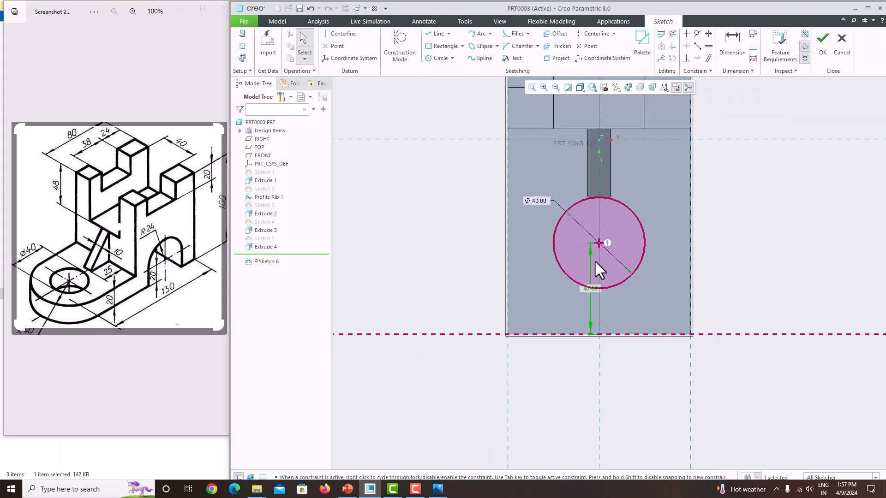
left_click(821, 40)
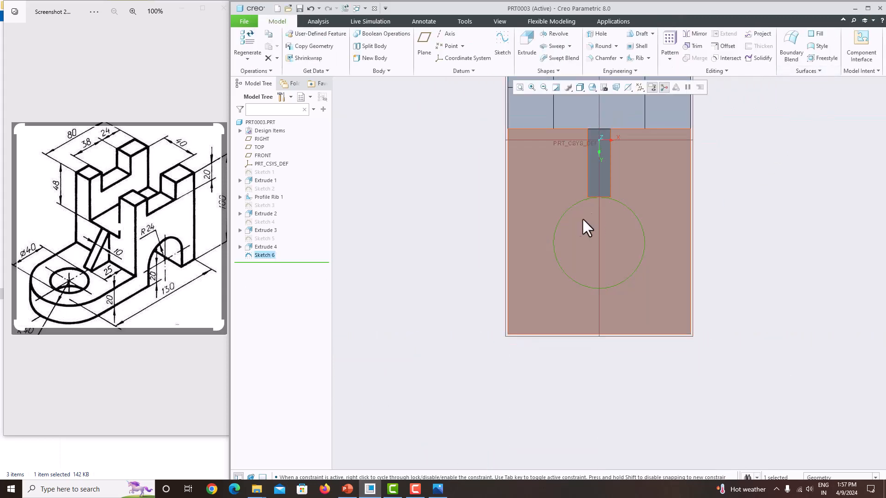
Step: Reopen the rib's line sketch face-on and delete the 25 mm dimension between the line's lower endpoint and the central datum plane
left_click(263, 189)
left_click(282, 135)
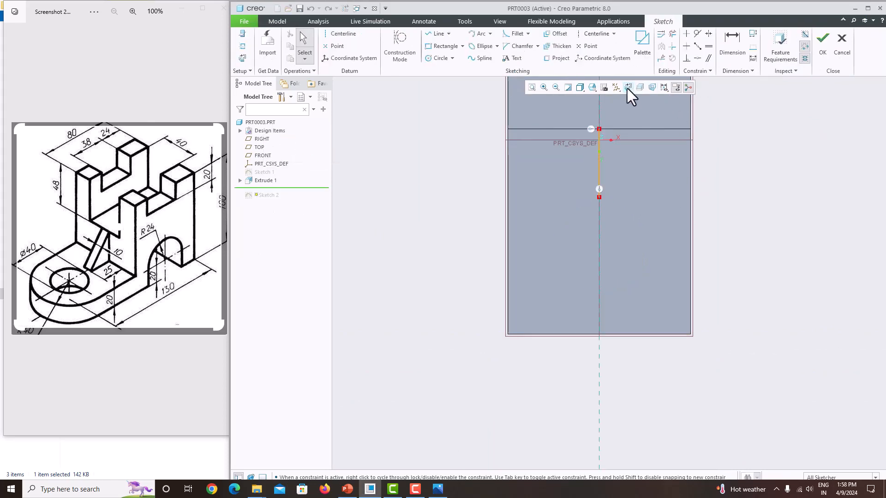
left_click(627, 88)
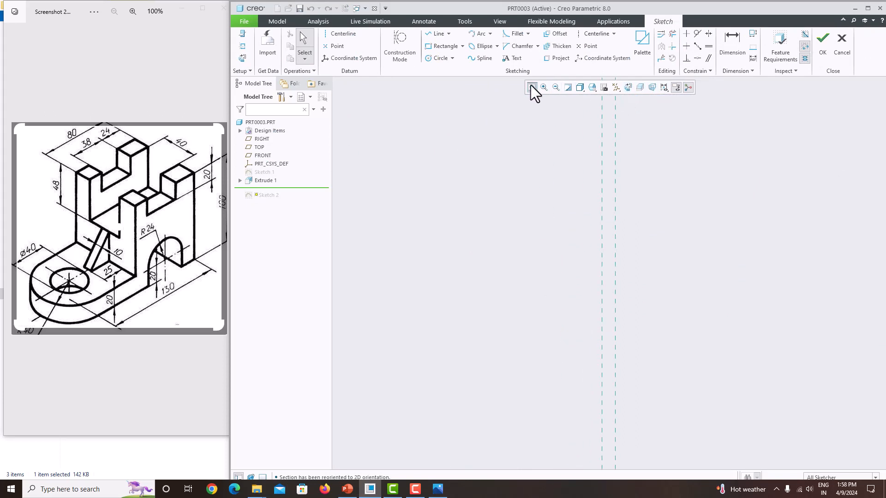
left_click(532, 87)
scroll(602, 341, "up", 3)
scroll(591, 340, "down", 3)
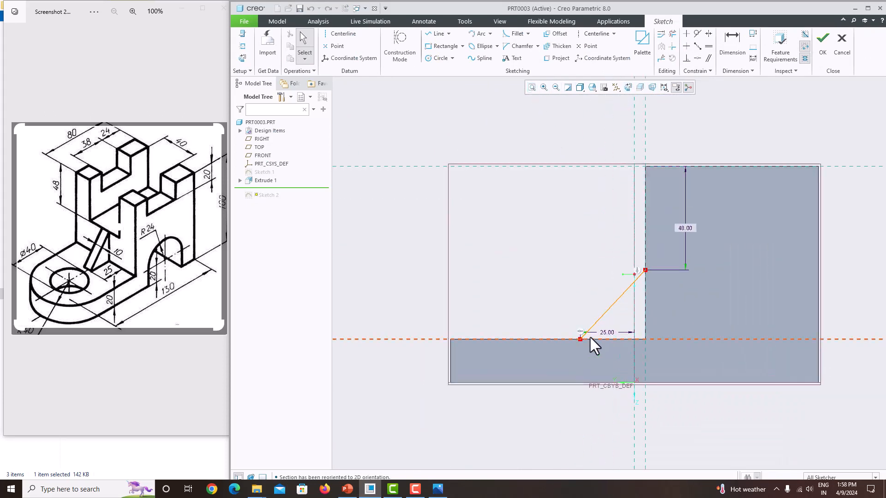
scroll(590, 338, "down", 3)
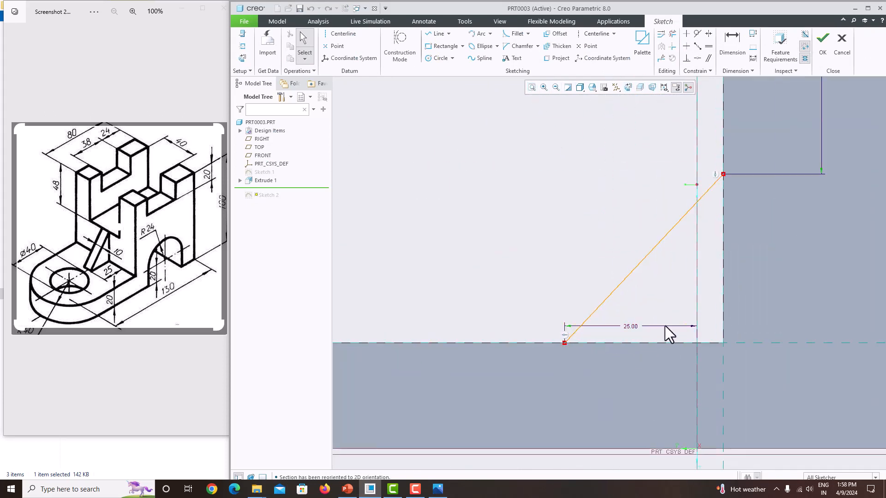
left_click(635, 326)
key("Delete")
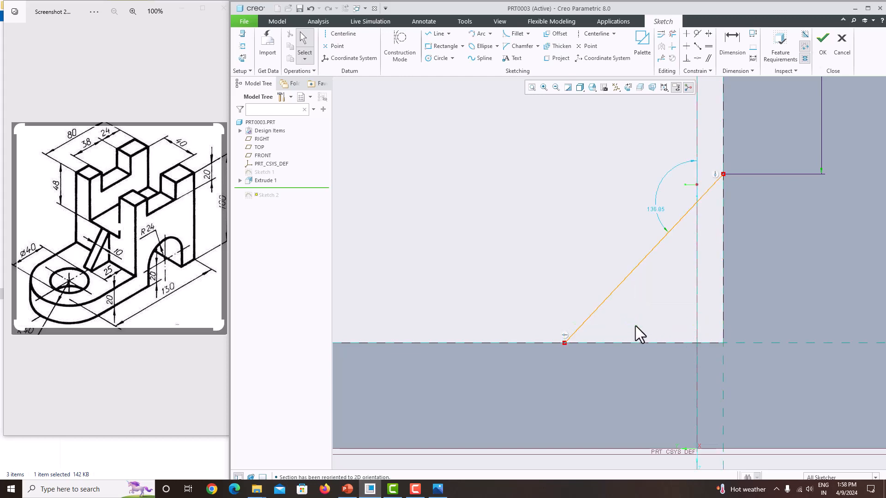
Step: Dimension the rib line's lower endpoint 25 mm from the tall block's face and finish the sketch
left_click(732, 41)
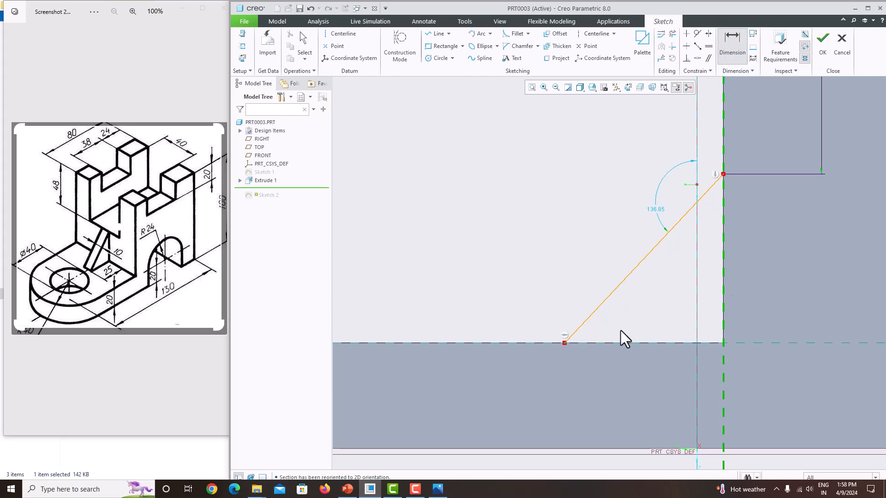
left_click(564, 343)
middle_click(651, 316)
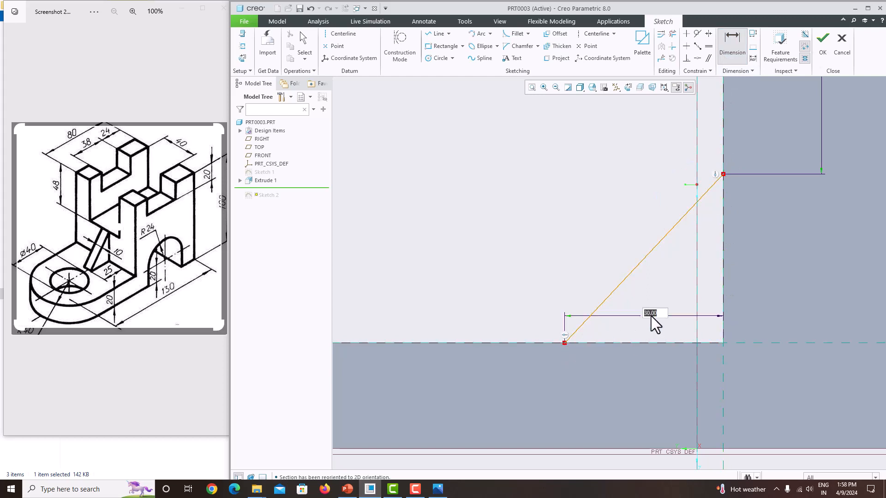
type("25")
key("Return")
scroll(643, 309, "down", 3)
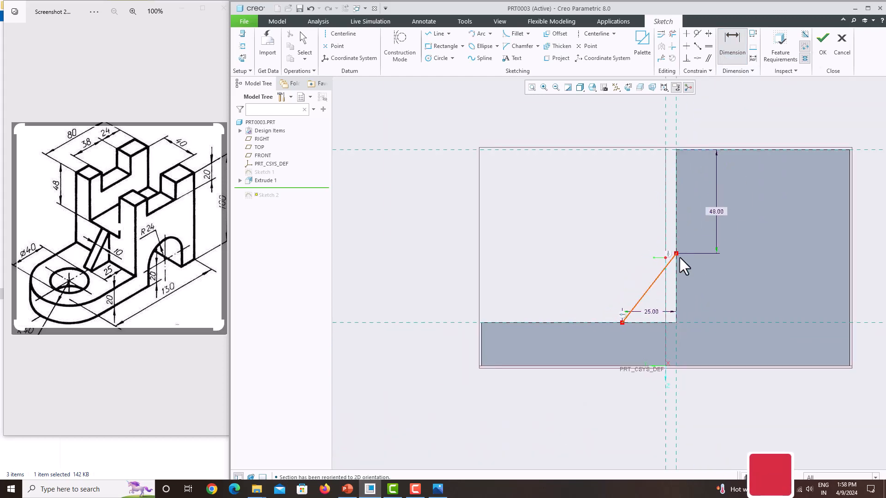
left_click(822, 45)
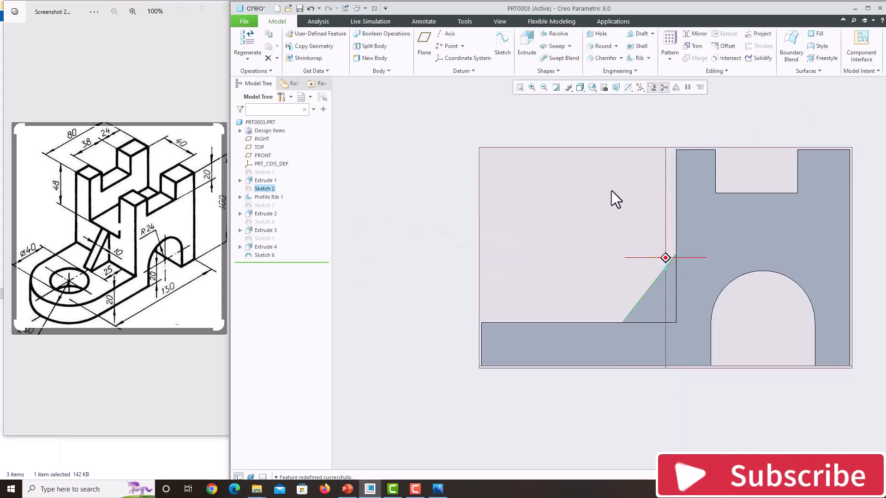
Step: Extrude the 40 mm circle on the base as a material-removing cut with its depth up to the next surface
key("ctrl+d")
middle_click_drag(612, 350, 608, 367)
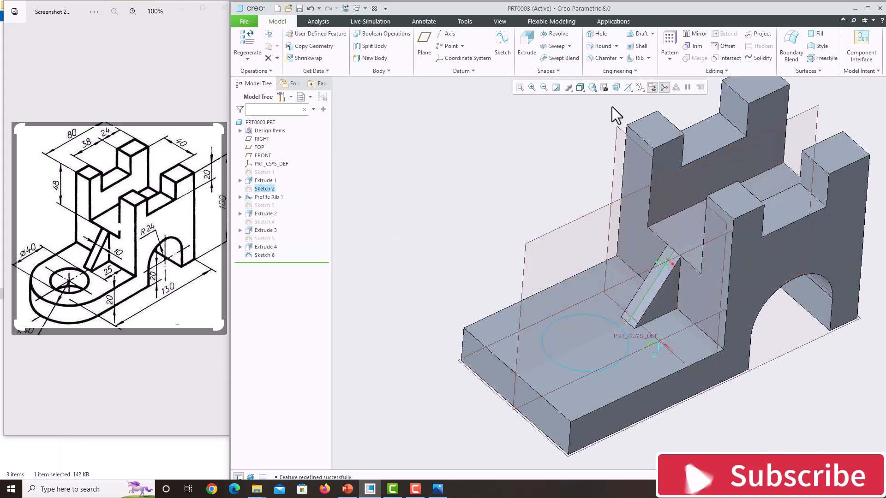
left_click(267, 255)
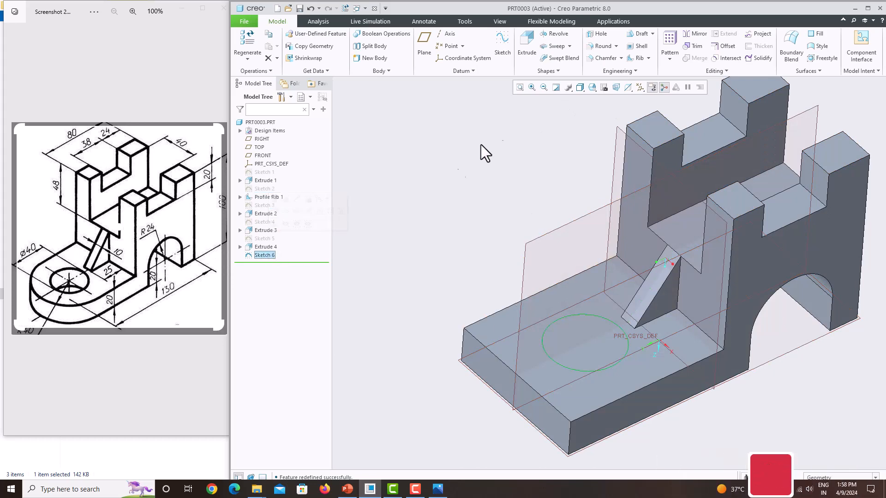
left_click(521, 55)
left_click(588, 328)
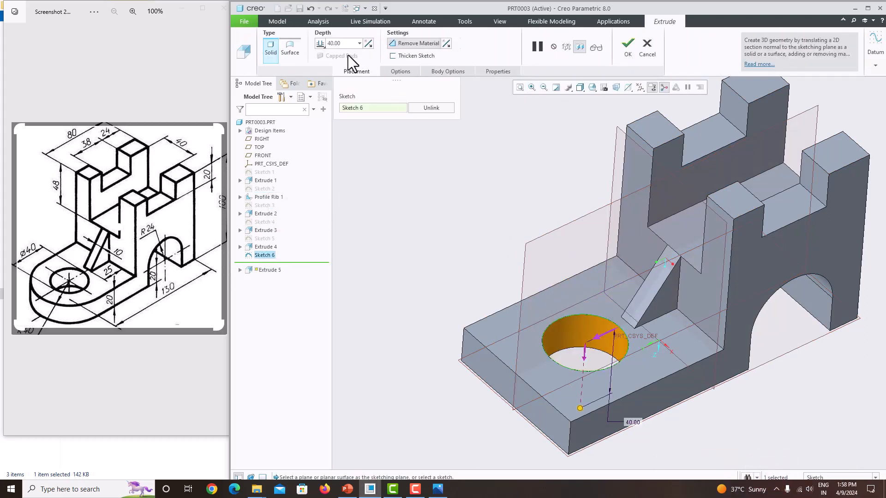
left_click(321, 44)
left_click(333, 70)
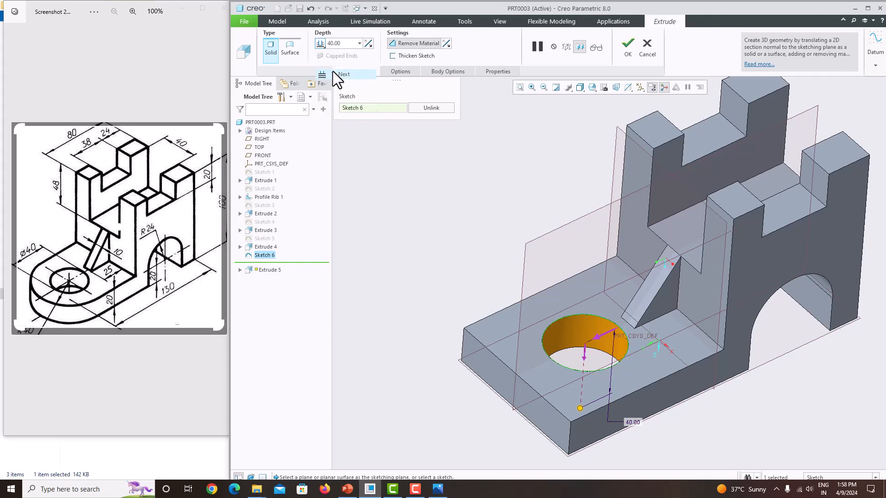
middle_click(489, 231)
Step: Add a full round to the base's free end, using the two long side faces as references and the end face as driving surface
scroll(490, 232, "up", 3)
middle_click_drag(489, 232, 663, 135)
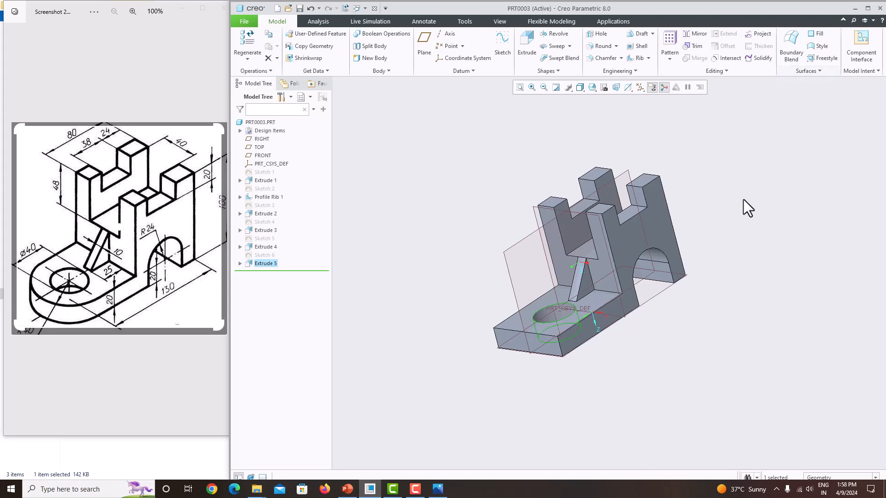
scroll(530, 340, "up", 4)
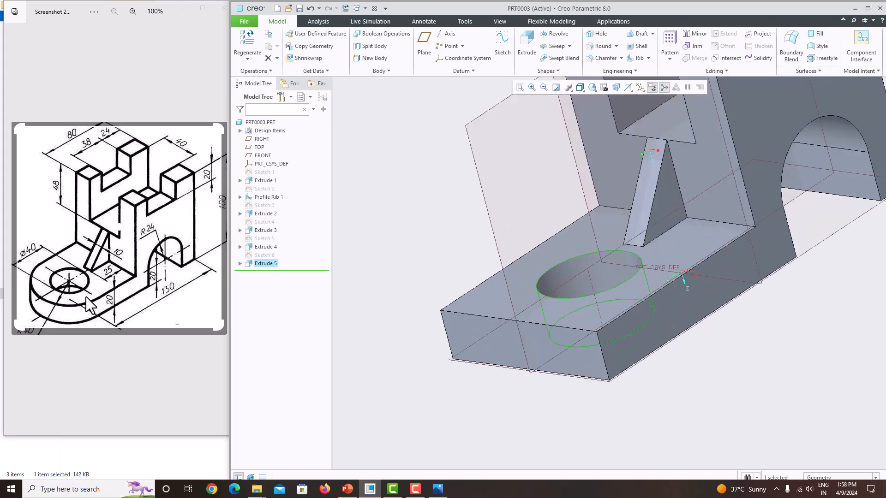
left_click(602, 47)
left_click(652, 331)
scroll(638, 338, "down", 4)
middle_click_drag(638, 338, 722, 326)
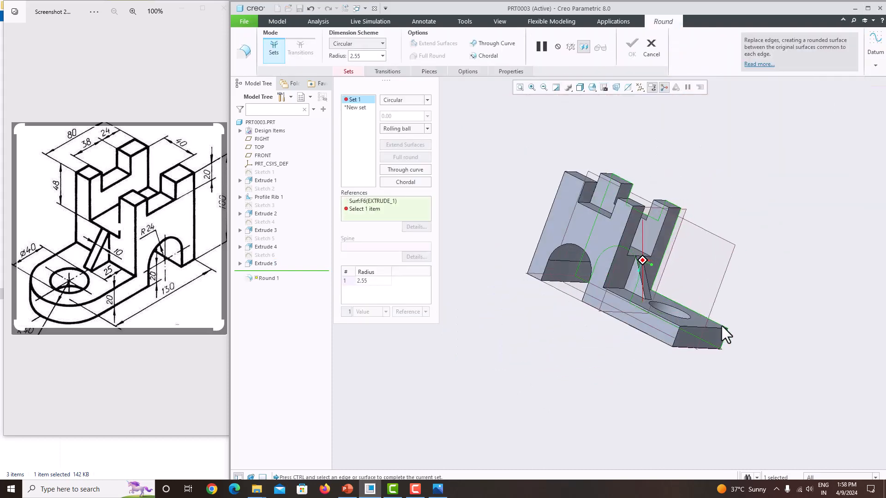
left_click(635, 320, "ctrl")
middle_click_drag(704, 340, 663, 348)
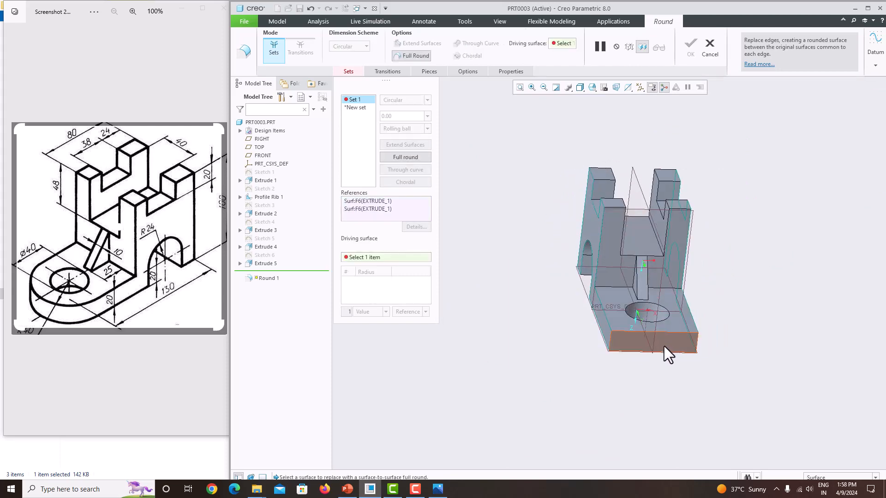
left_click(665, 347)
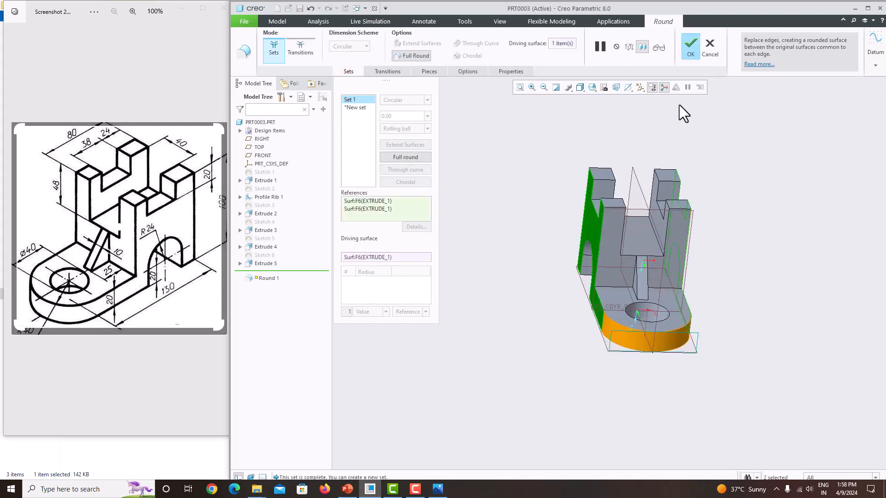
left_click(688, 54)
Step: Maximize the modelling window and turn off the display of all datum axes, points, coordinate systems and planes
middle_click_drag(695, 311, 677, 346)
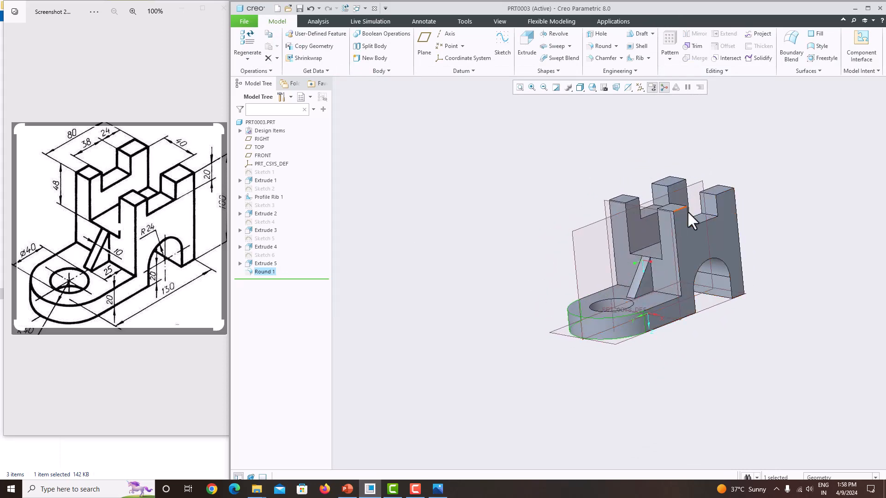
left_click(869, 9)
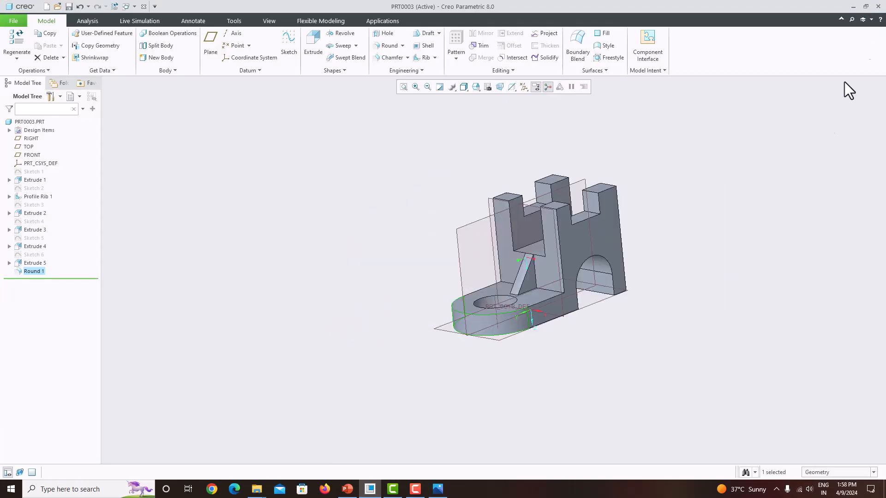
left_click(525, 91)
left_click(524, 98)
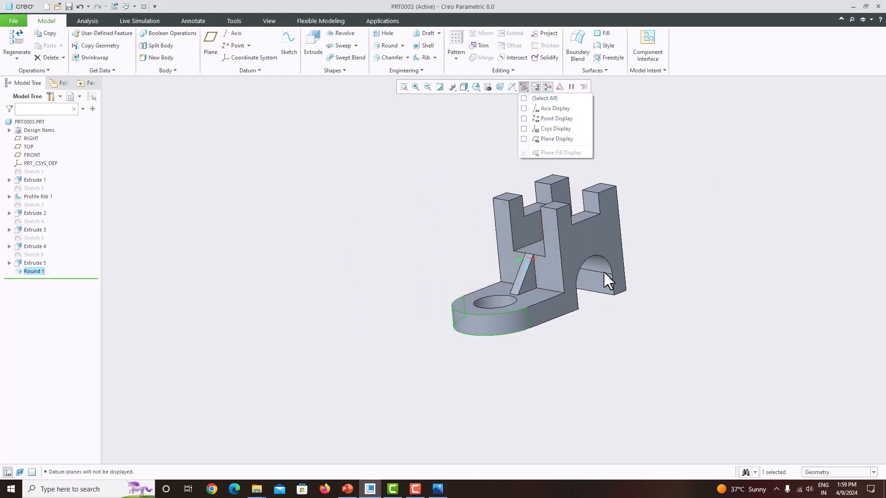
scroll(658, 256, "down", 3)
middle_click_drag(653, 275, 642, 273)
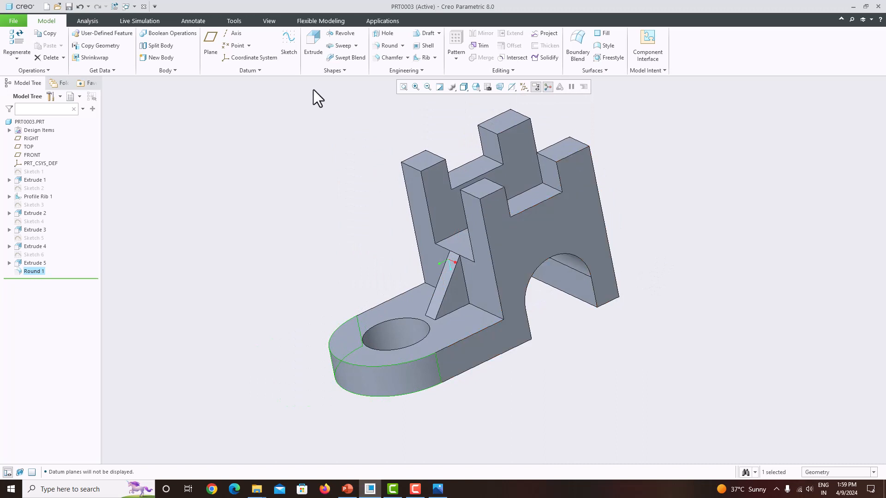
Step: Apply the bright green appearance to the whole part
left_click(270, 22)
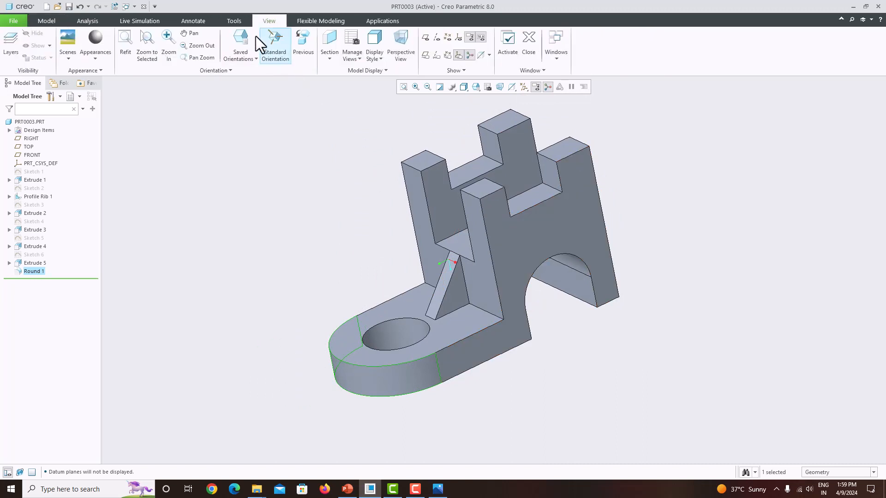
left_click(110, 60)
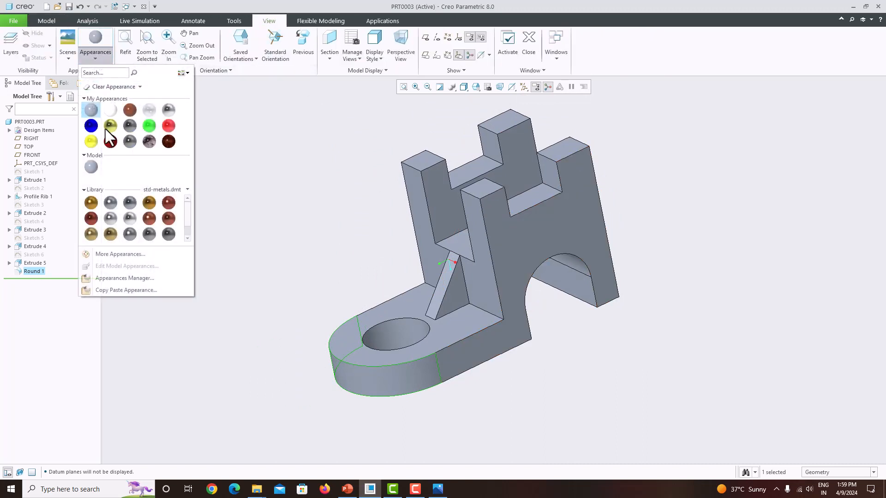
left_click(148, 131)
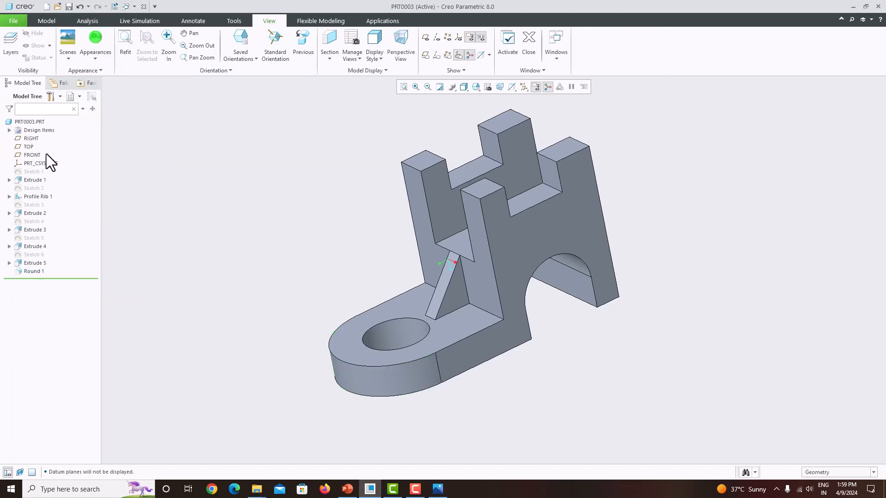
left_click(37, 122)
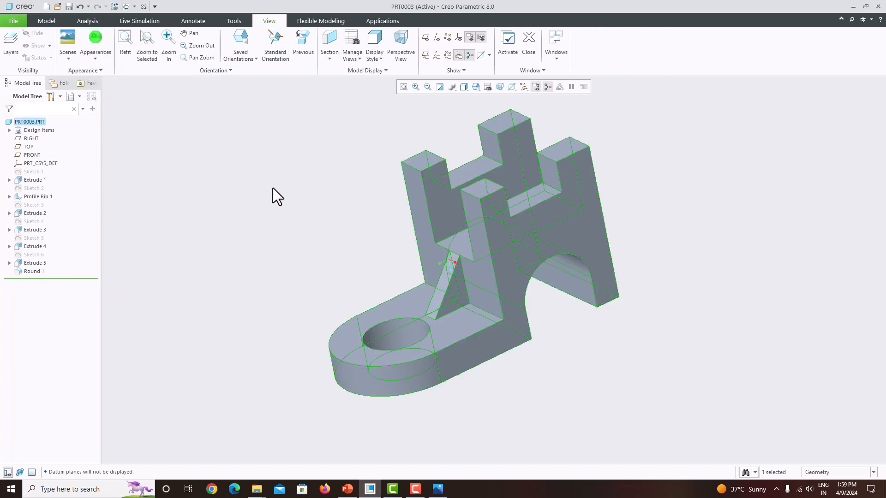
left_click(89, 43)
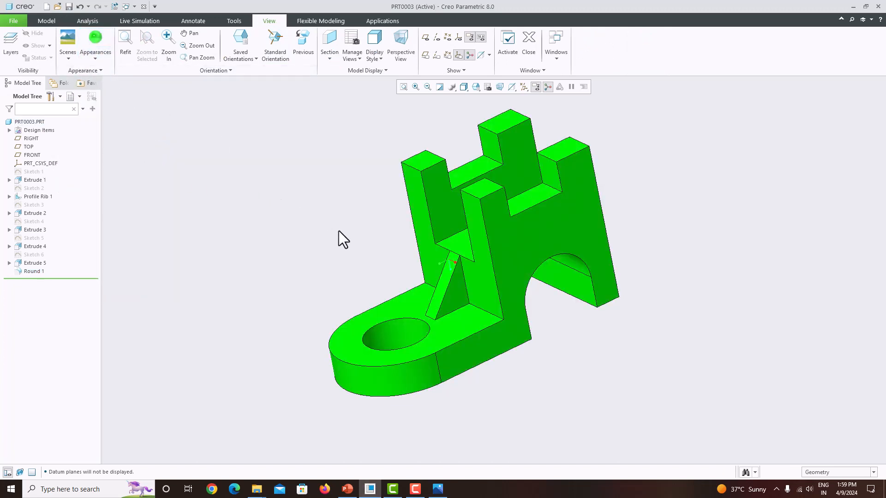
Step: Apply the white appearance to the inner faces of the arch opening, the base's round hole and the lengthwise slot in the tall block
left_click(97, 57)
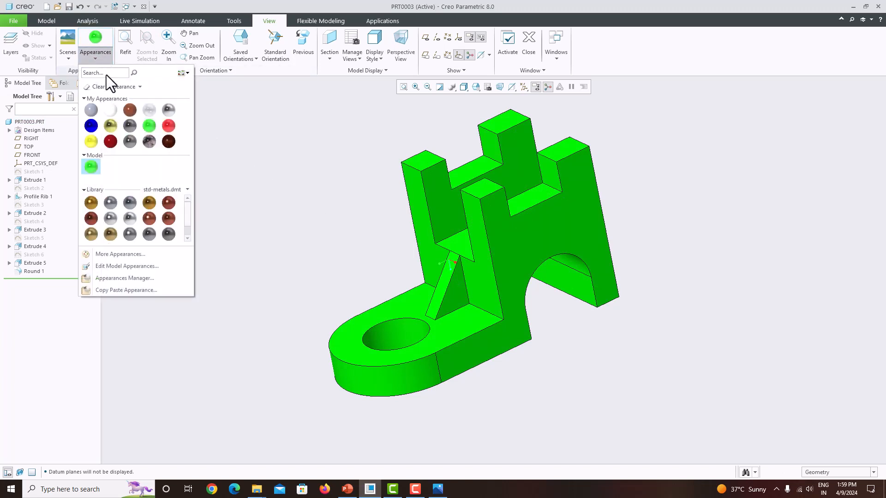
left_click(117, 112)
left_click(576, 277)
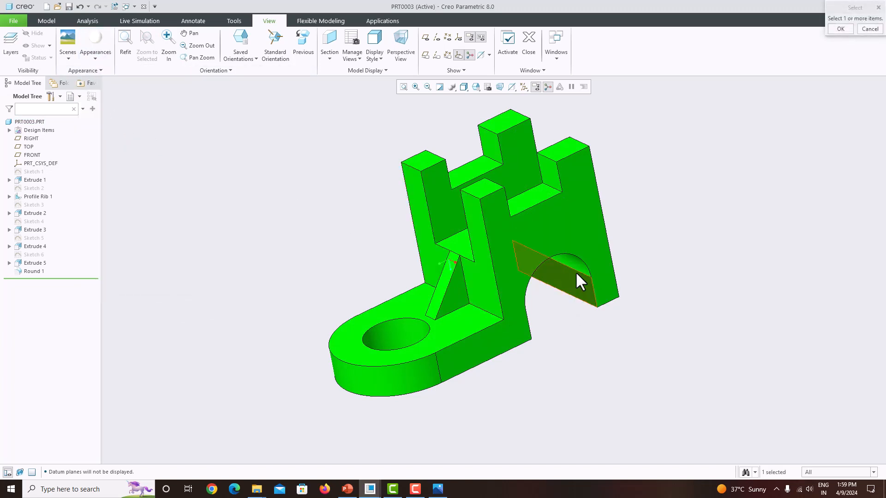
left_click(574, 283, "ctrl")
middle_click_drag(573, 283, 508, 308)
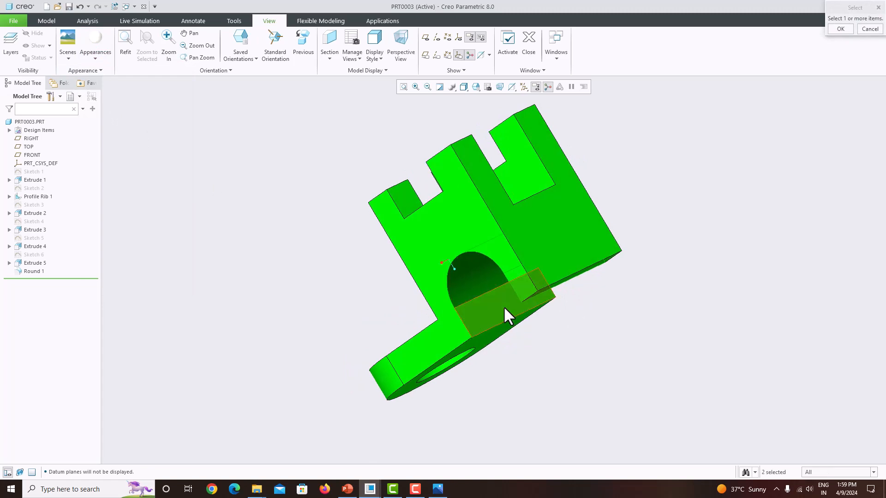
left_click(504, 308, "ctrl")
key("ctrl+d")
left_click(402, 323, "ctrl")
middle_click_drag(402, 323, 386, 340)
left_click(369, 329, "ctrl")
middle_click_drag(489, 330, 494, 276)
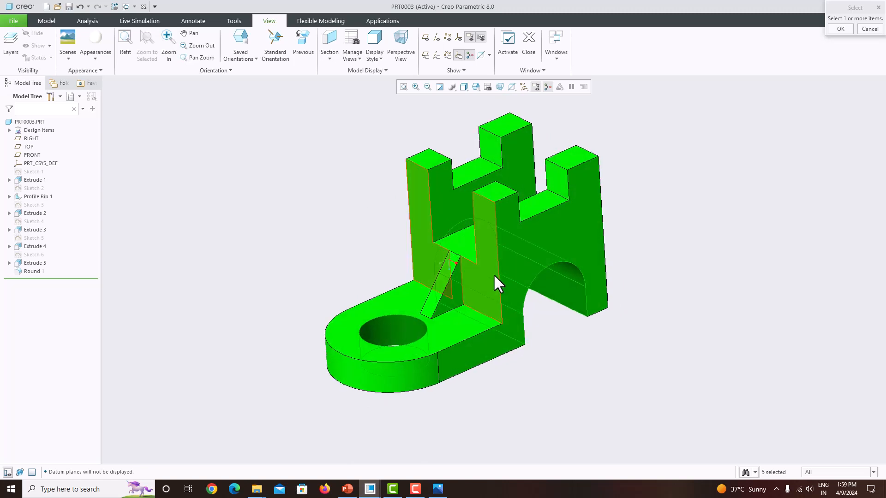
left_click(441, 192, "ctrl")
left_click(454, 241, "ctrl")
middle_click_drag(454, 241, 503, 253)
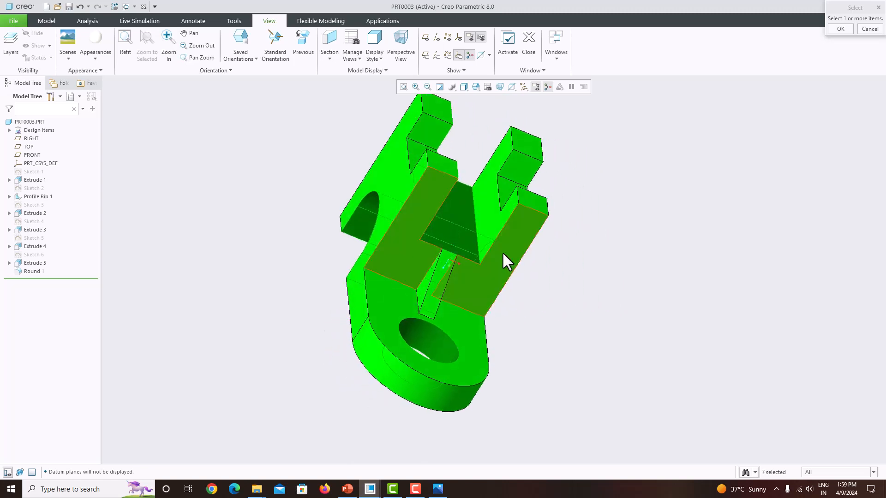
middle_click_drag(493, 221, 539, 254)
left_click(840, 28)
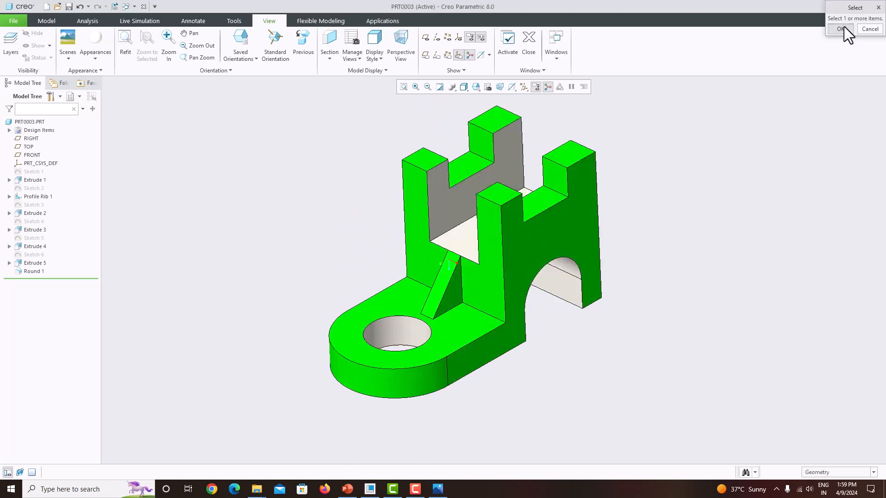
scroll(677, 291, "up", 3)
scroll(675, 288, "down", 3)
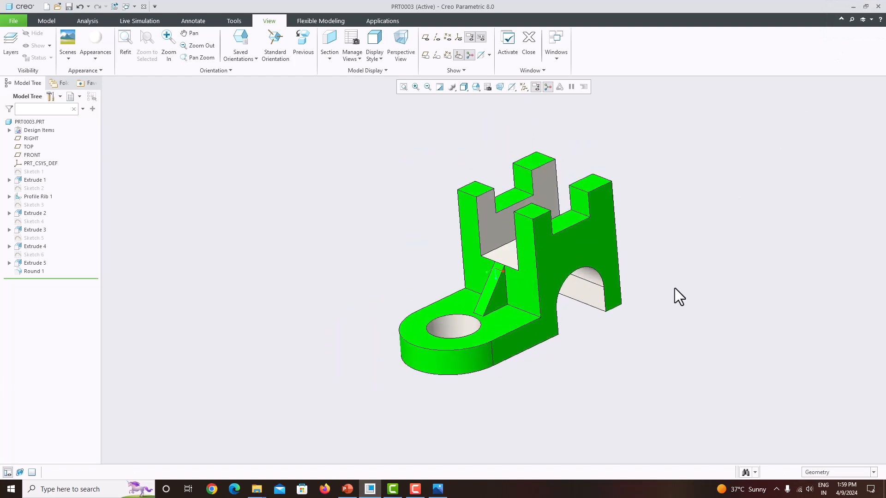